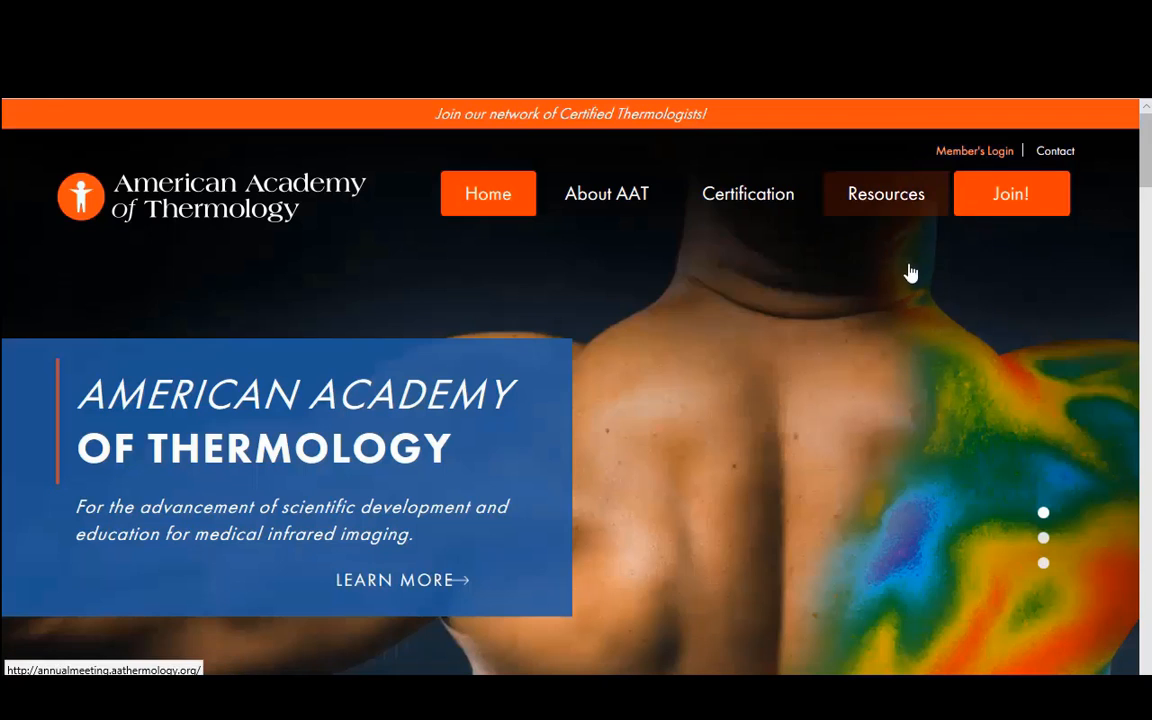
- Scroll the academy home page and follow Visit the Atlas of Thermology to the Atlas portal
{"action": "left_click", "coordinate": [984, 152]}
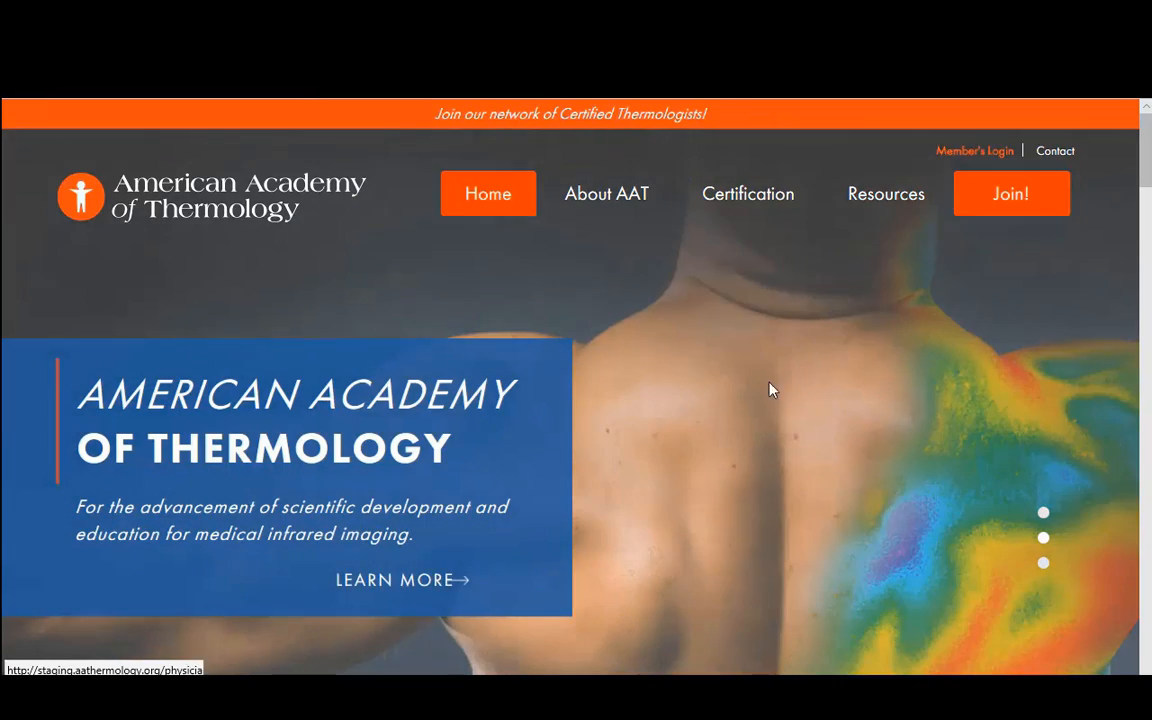
{"action": "scroll", "coordinate": [748, 411], "scroll_direction": "down", "scroll_amount": 10}
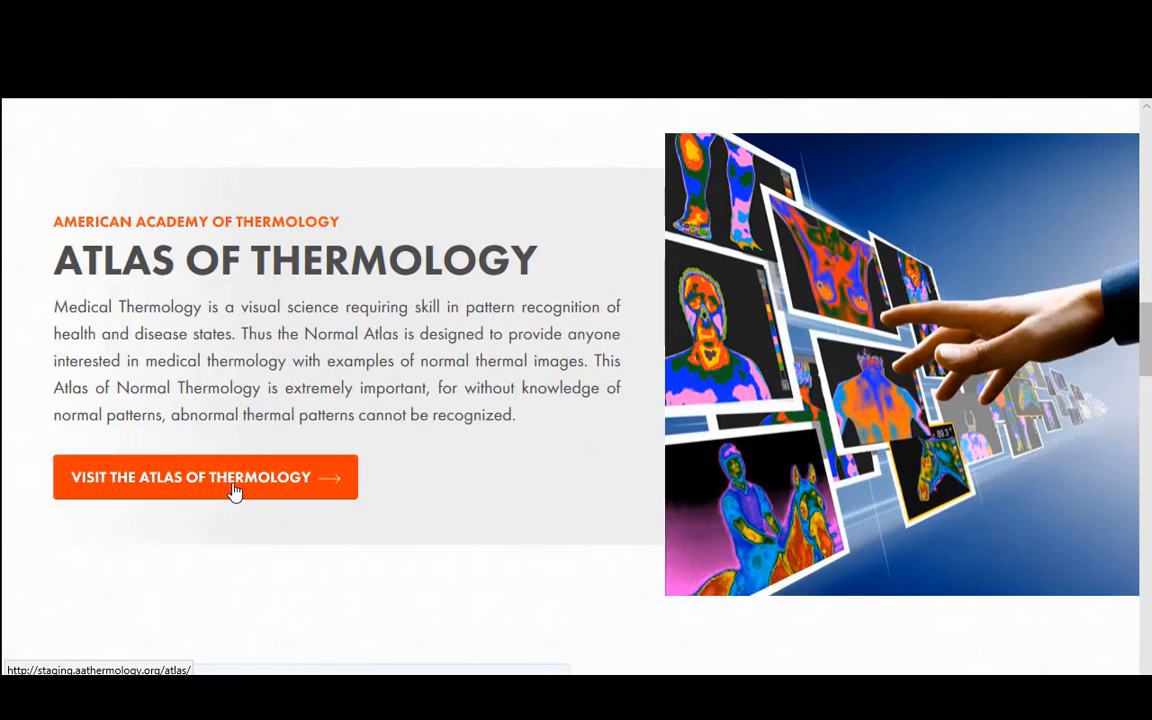
{"action": "left_click", "coordinate": [233, 490]}
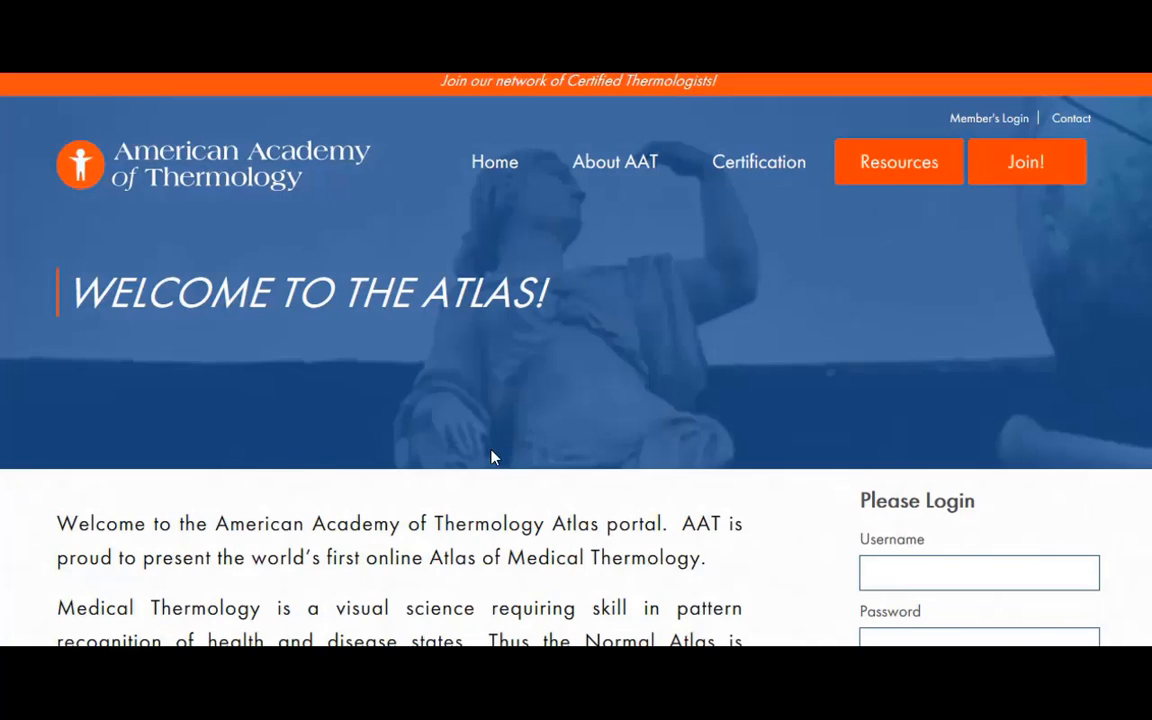
- Check the member username and password fields in the login panel
{"action": "scroll", "coordinate": [494, 458], "scroll_direction": "down", "scroll_amount": 3}
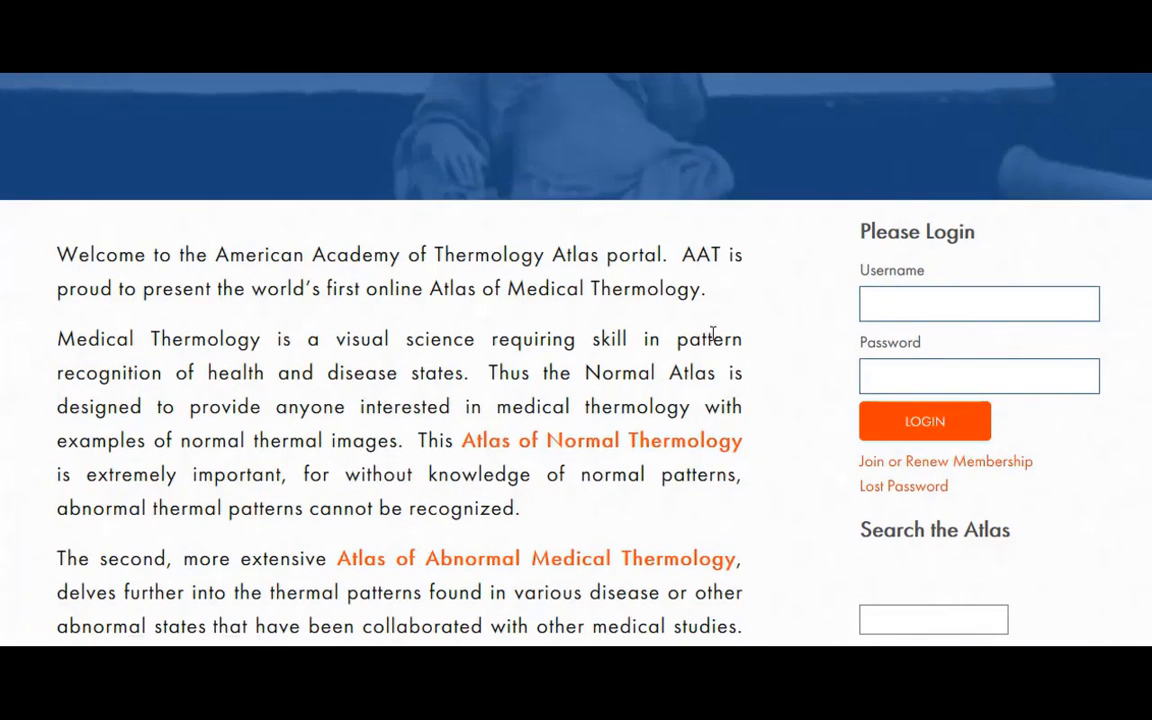
{"action": "left_click", "coordinate": [895, 298]}
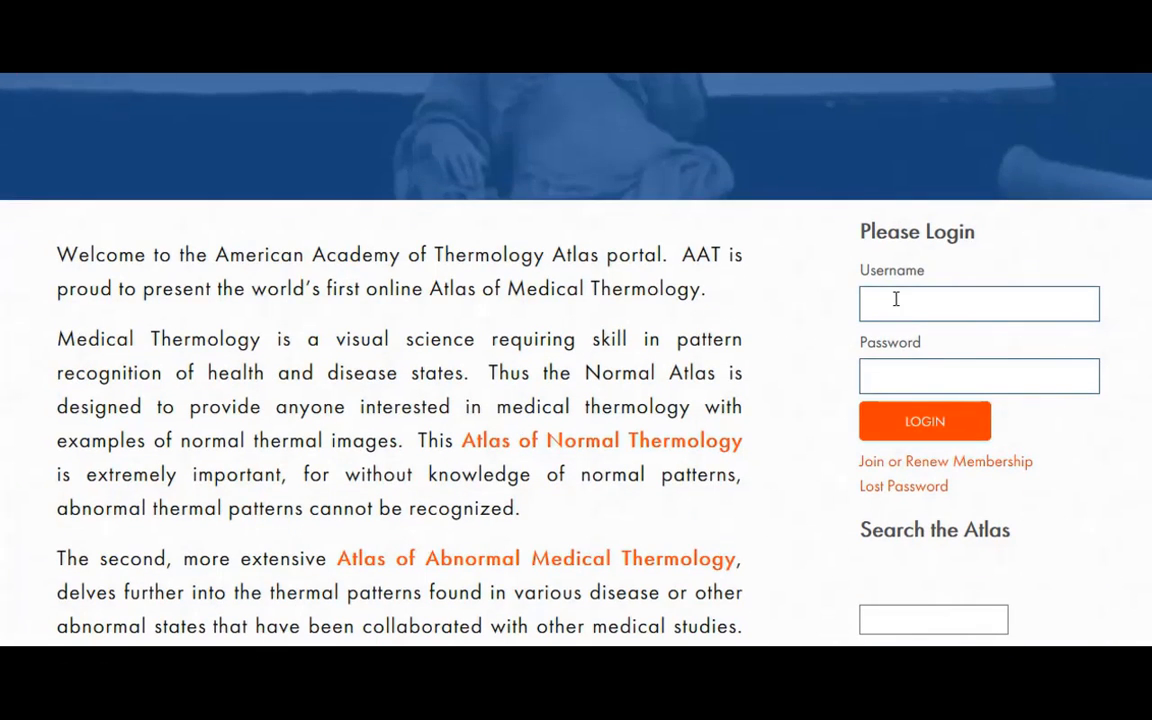
{"action": "left_click", "coordinate": [872, 384]}
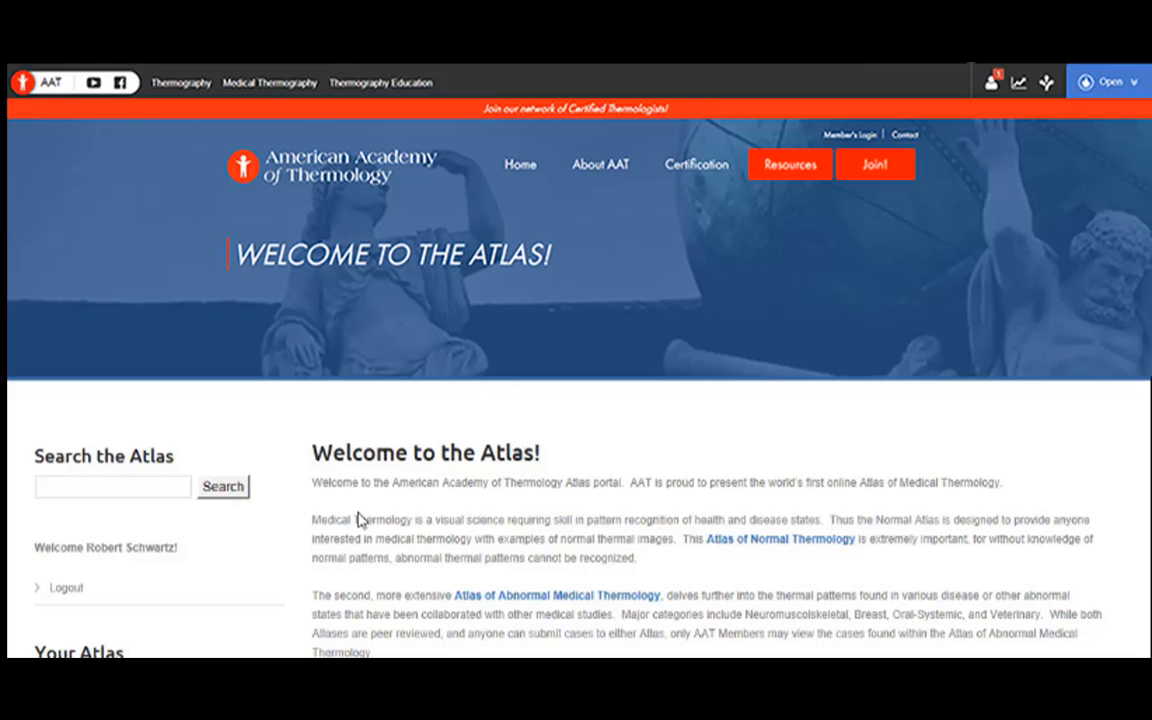
- Open Submit to Atlas of Abnormal Thermography from the sidebar
{"action": "scroll", "coordinate": [263, 470], "scroll_direction": "down", "scroll_amount": 6}
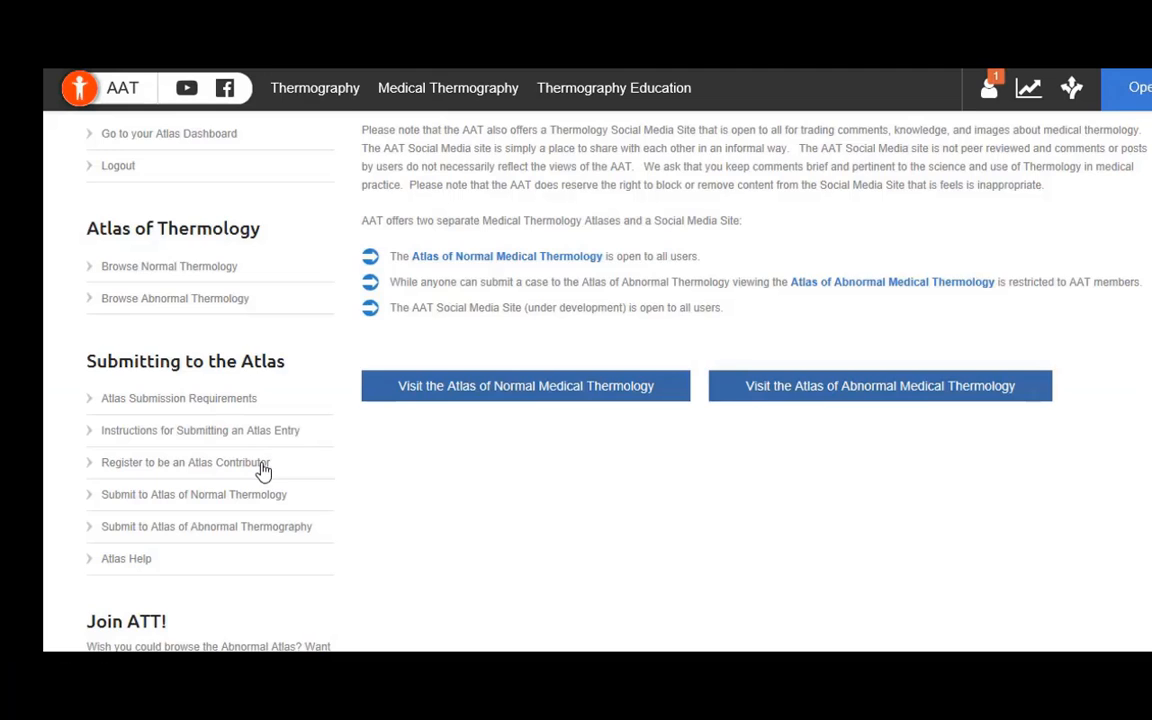
{"action": "scroll", "coordinate": [73, 362], "scroll_direction": "up", "scroll_amount": 4}
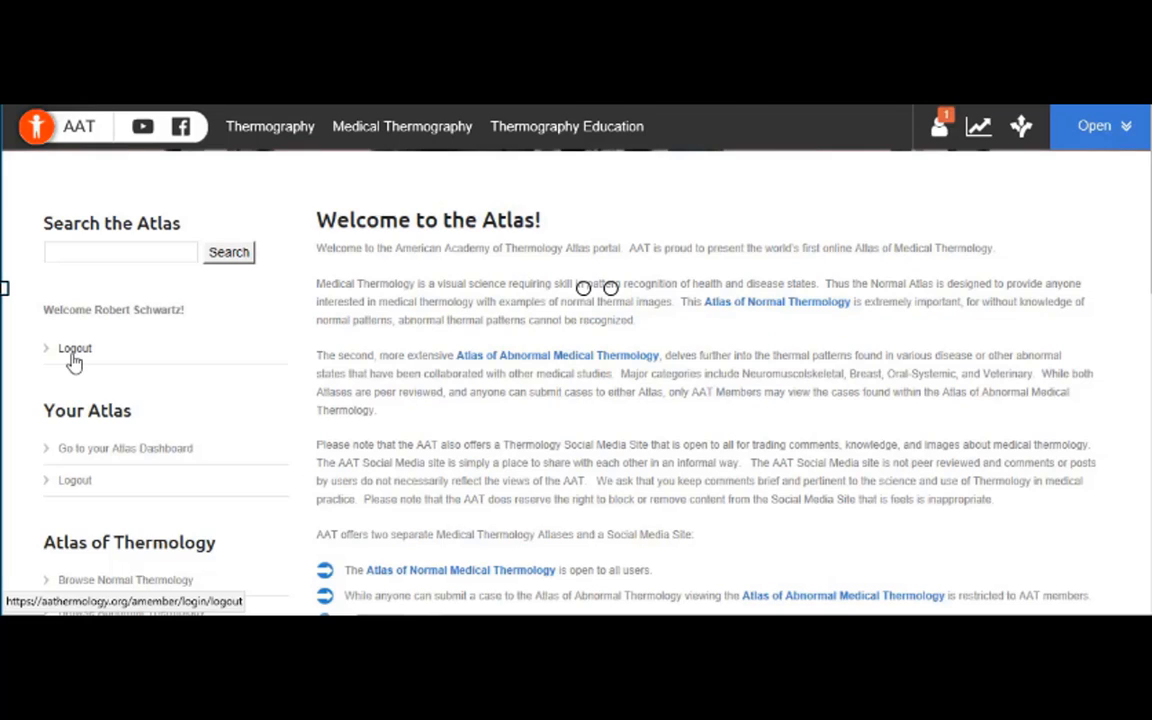
{"action": "scroll", "coordinate": [73, 362], "scroll_direction": "down", "scroll_amount": 4}
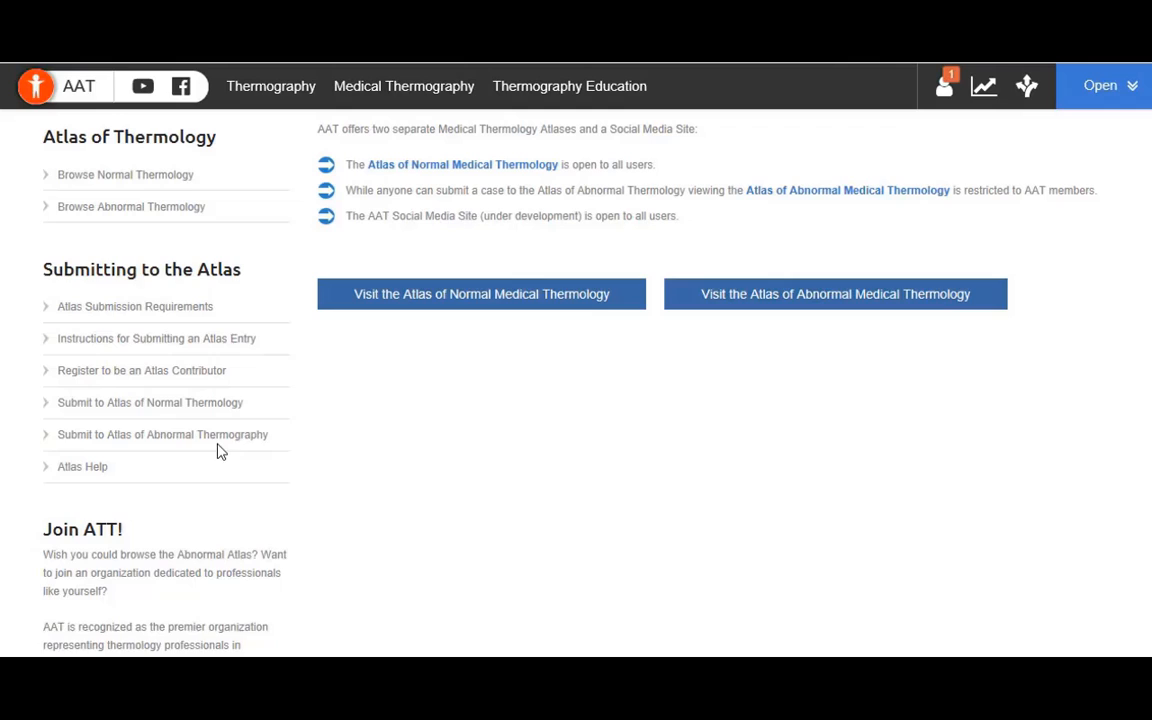
{"action": "left_click", "coordinate": [130, 448]}
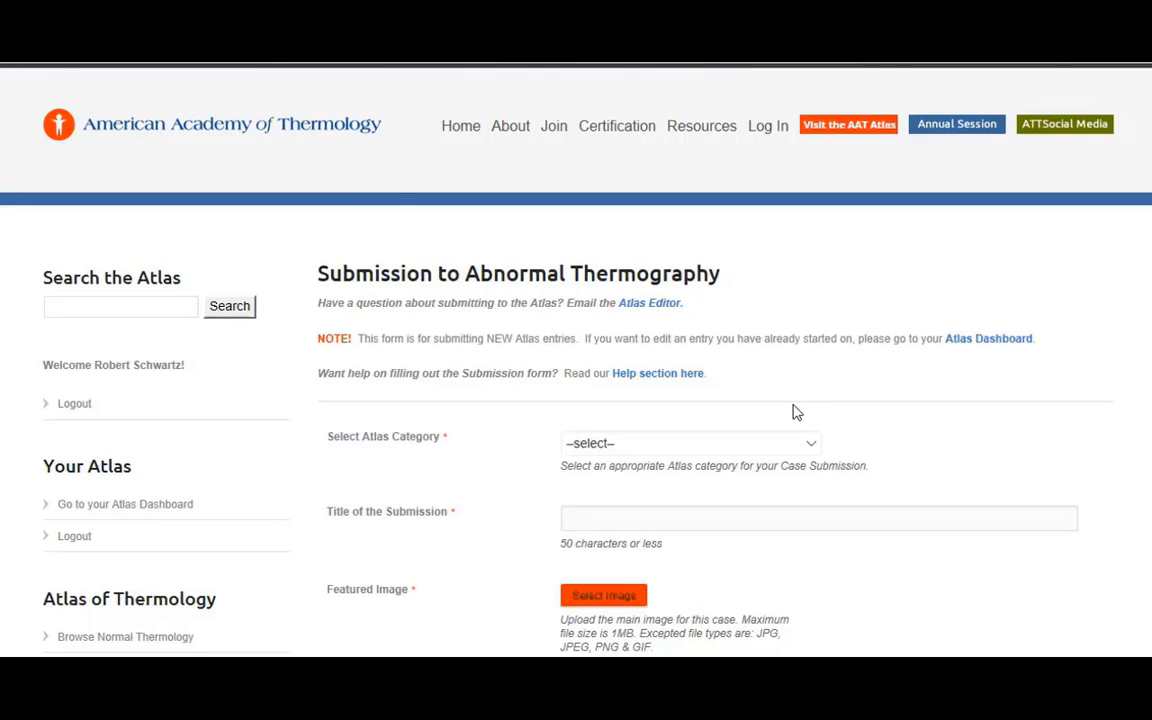
- Set the Select Atlas Category dropdown to Legs & Feet
{"action": "scroll", "coordinate": [792, 406], "scroll_direction": "down", "scroll_amount": 1}
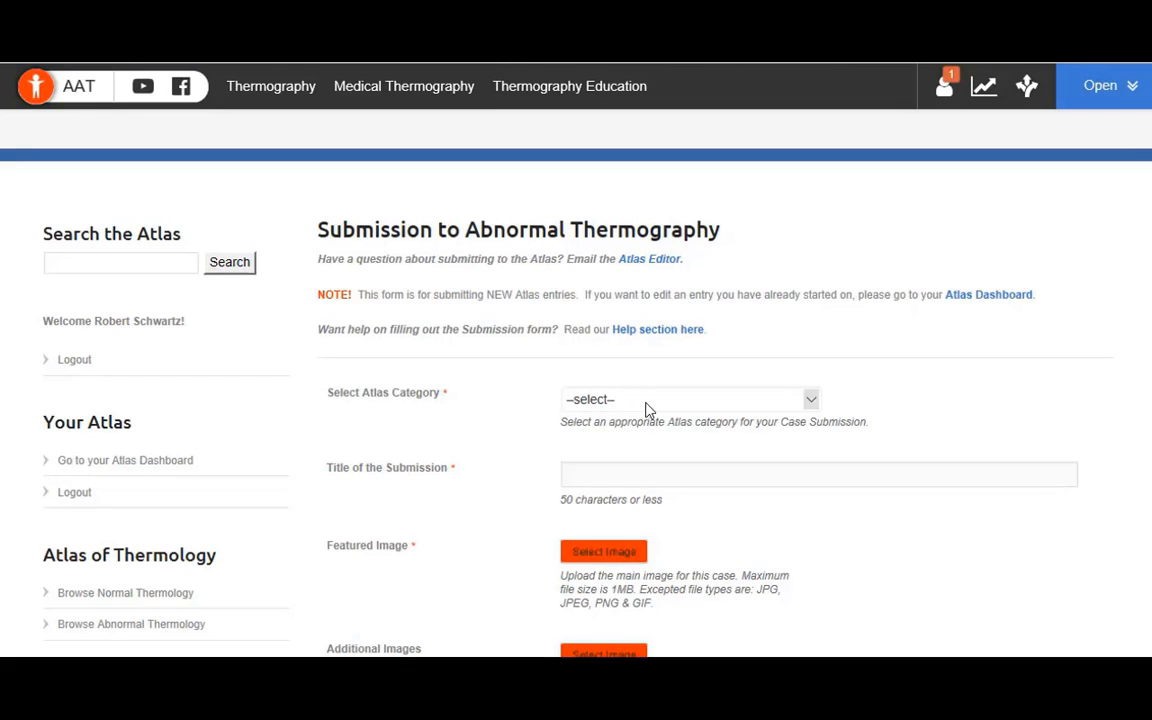
{"action": "left_click", "coordinate": [812, 407]}
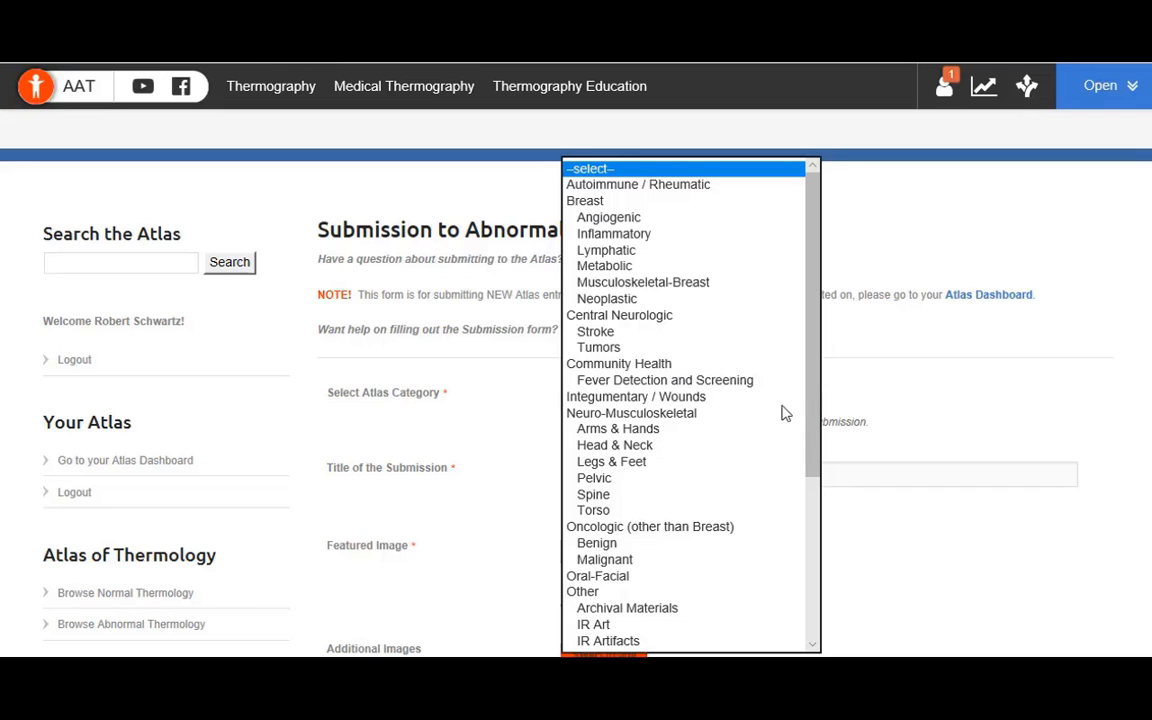
{"action": "left_click", "coordinate": [650, 463]}
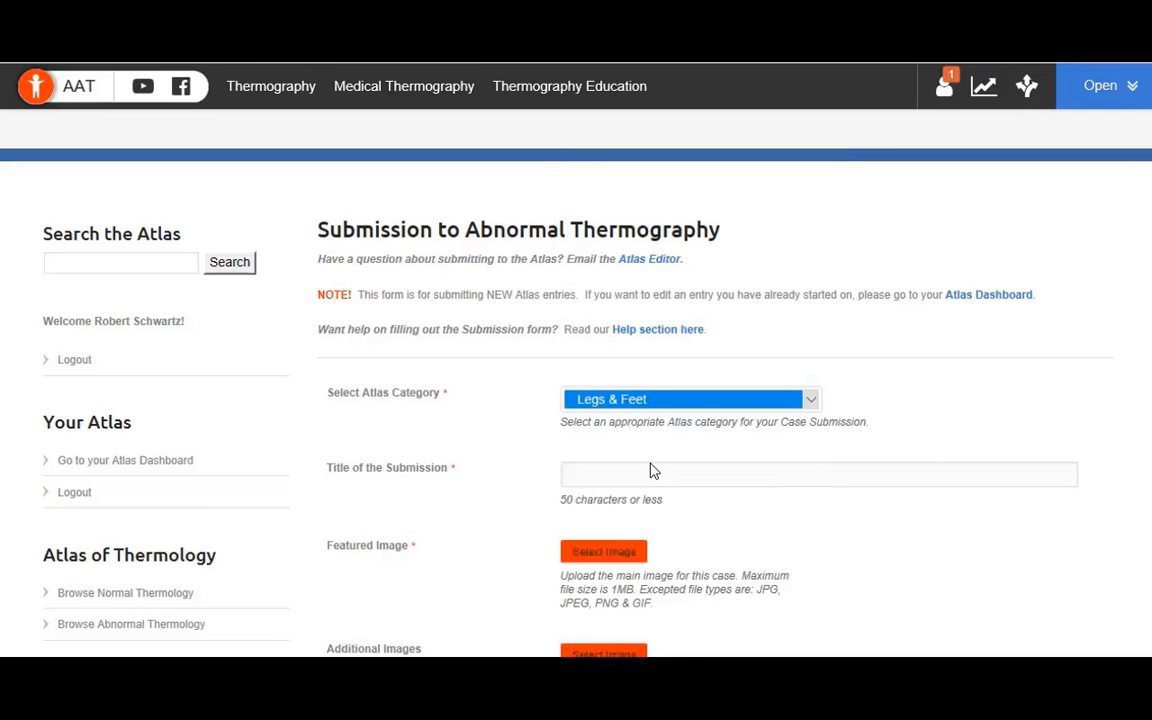
- Title the submission 'Left Lower Extremity RSD/CRPS After Trimalleolar Fracture', correcting the typo
{"action": "left_click", "coordinate": [638, 474]}
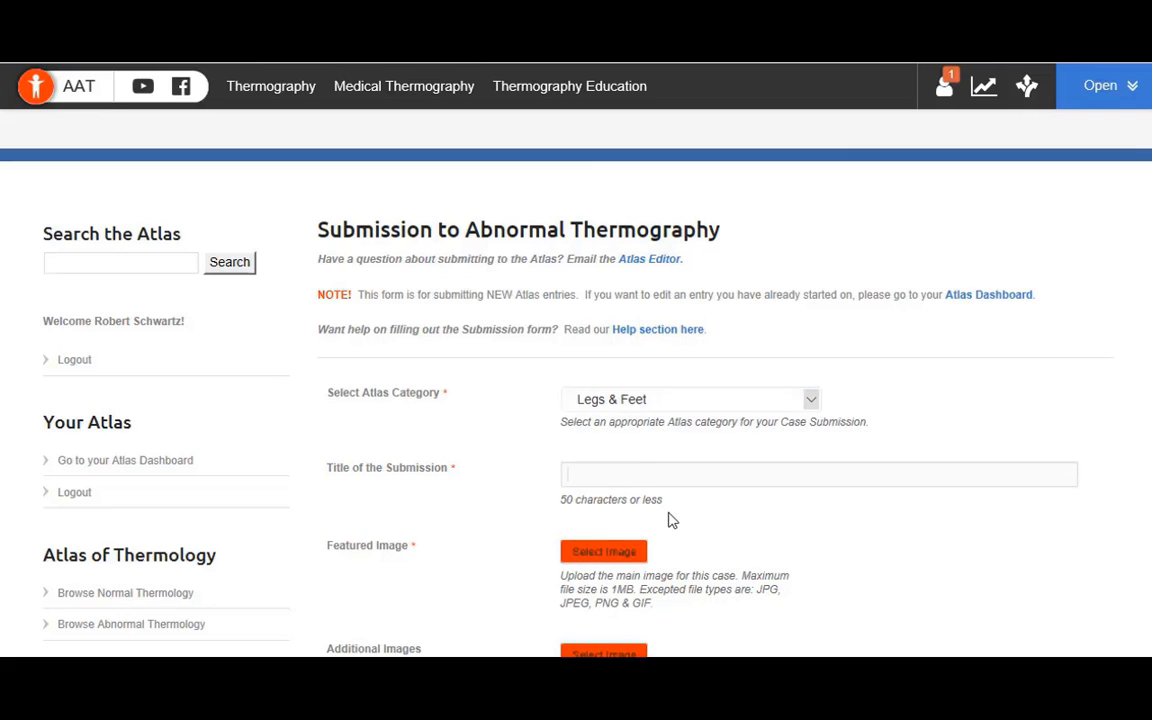
{"action": "type", "text": "LLE RSD"}
{"action": "key", "text": "BackSpace"}
{"action": "key", "text": "BackSpace"}
{"action": "key", "text": "BackSpace"}
{"action": "key", "text": "BackSpace"}
{"action": "key", "text": "BackSpace"}
{"action": "key", "text": "BackSpace"}
{"action": "key", "text": "BackSpace"}
{"action": "type", "text": "Left Lower Extremity "}
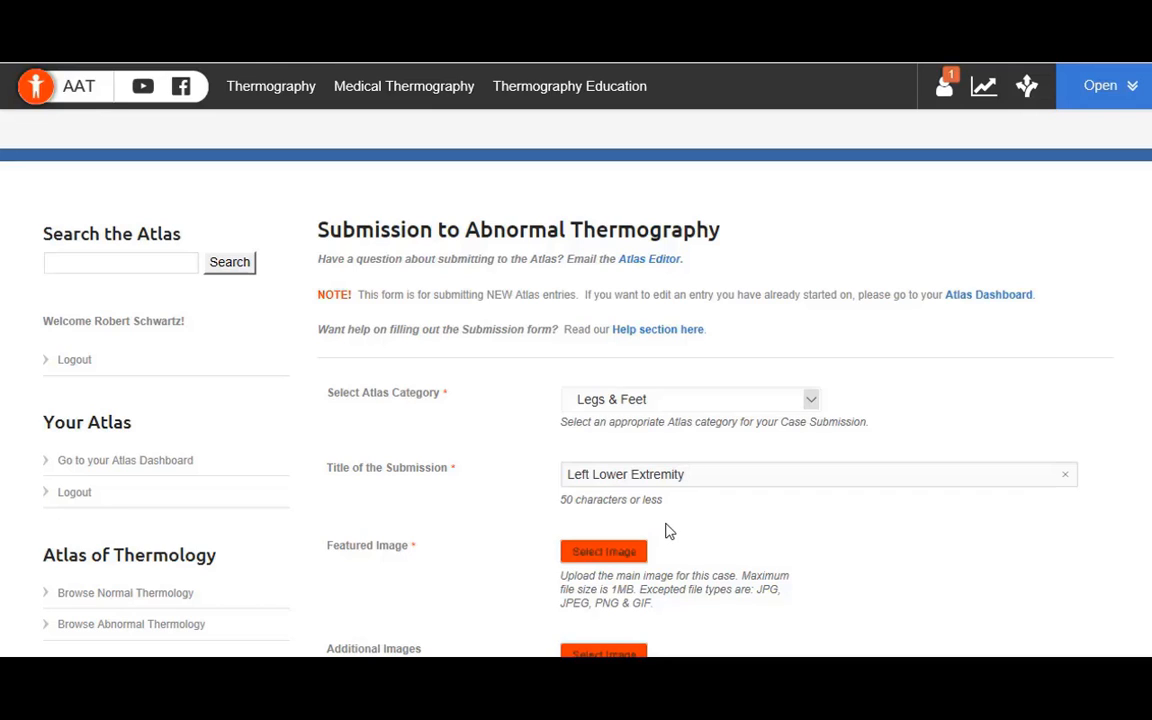
{"action": "type", "text": "RSD/CRPS After Tri"}
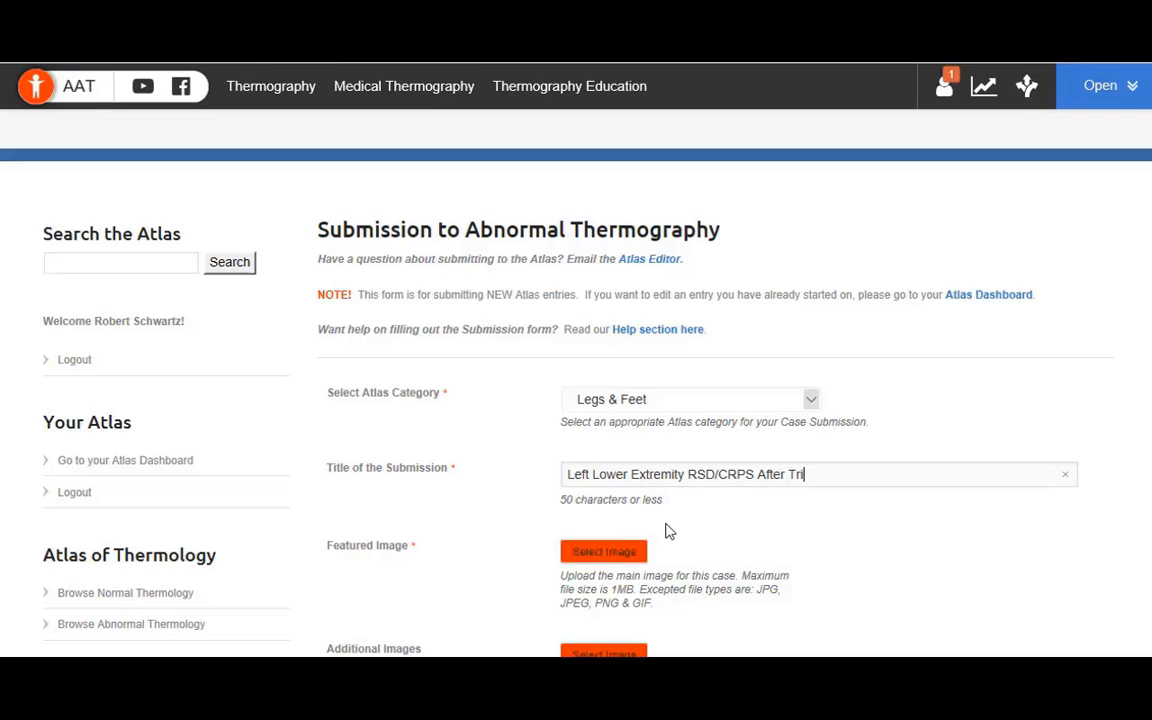
{"action": "type", "text": "mallea"}
{"action": "type", "text": "olar Frac"}
{"action": "type", "text": "ture"}
{"action": "key", "text": "BackSpace"}
{"action": "key", "text": "BackSpace"}
{"action": "key", "text": "BackSpace"}
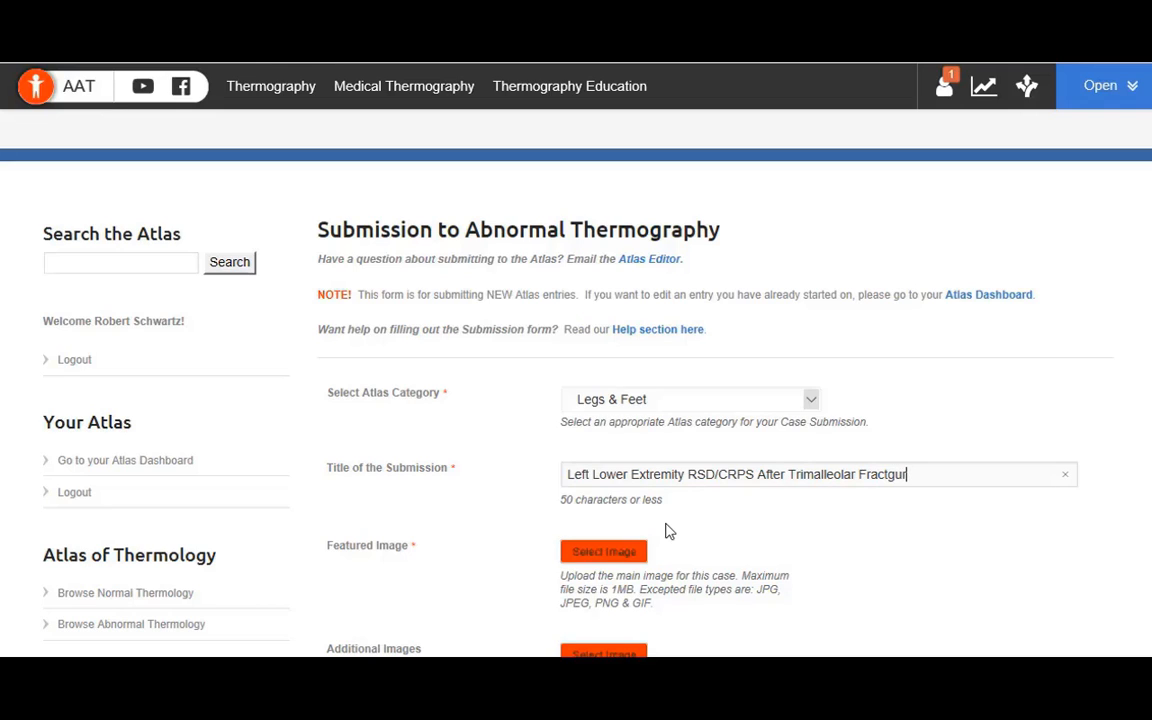
{"action": "key", "text": "BackSpace"}
{"action": "type", "text": "ture"}
{"action": "scroll", "coordinate": [689, 545], "scroll_direction": "down", "scroll_amount": 1}
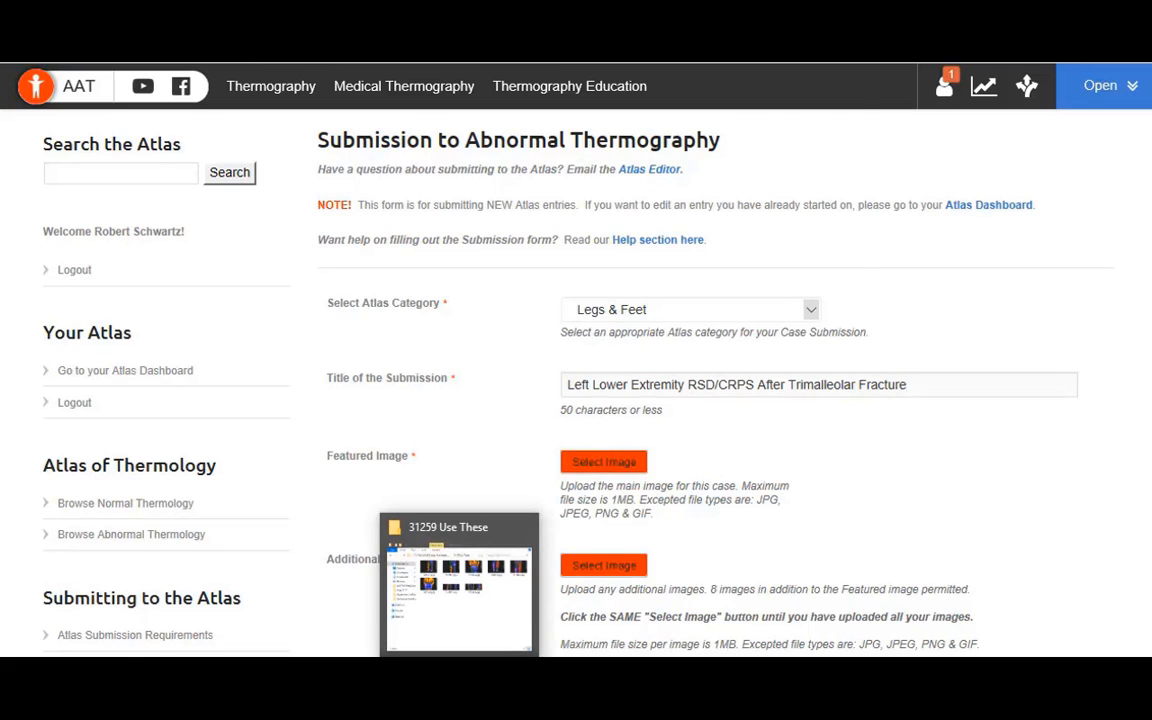
- In Explorer, navigate to the 31259 Use These folder and view 31259-1.jpg full size
{"action": "left_click", "coordinate": [480, 627]}
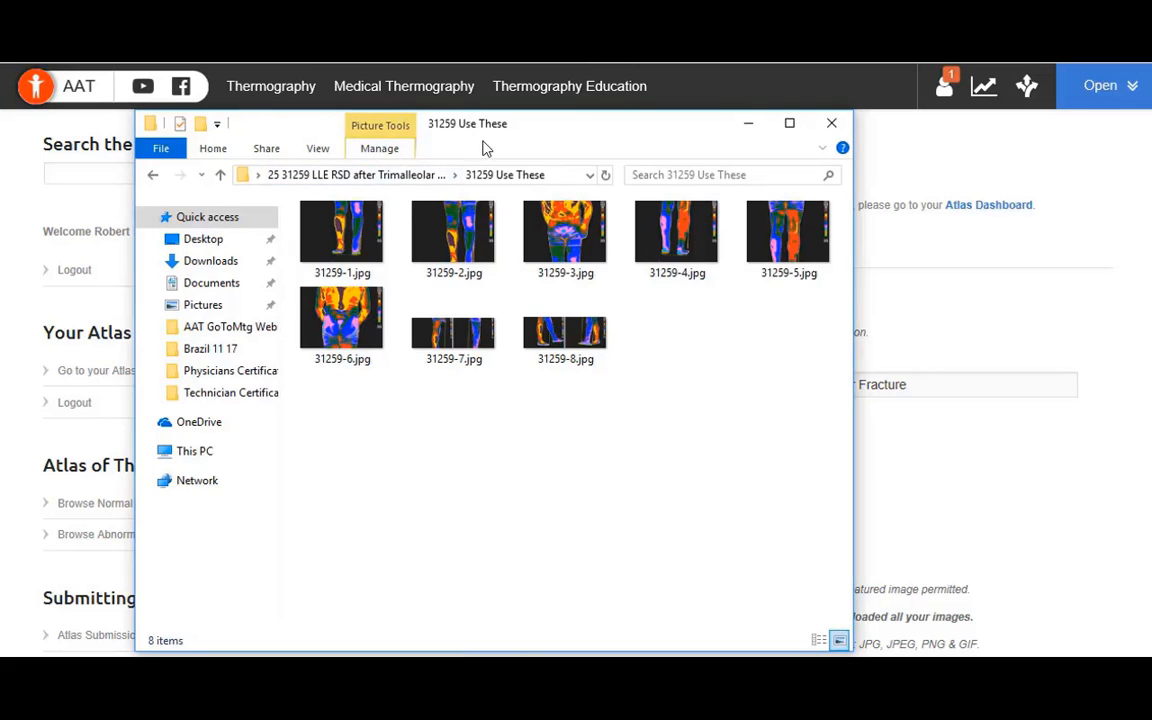
{"action": "left_click", "coordinate": [345, 177]}
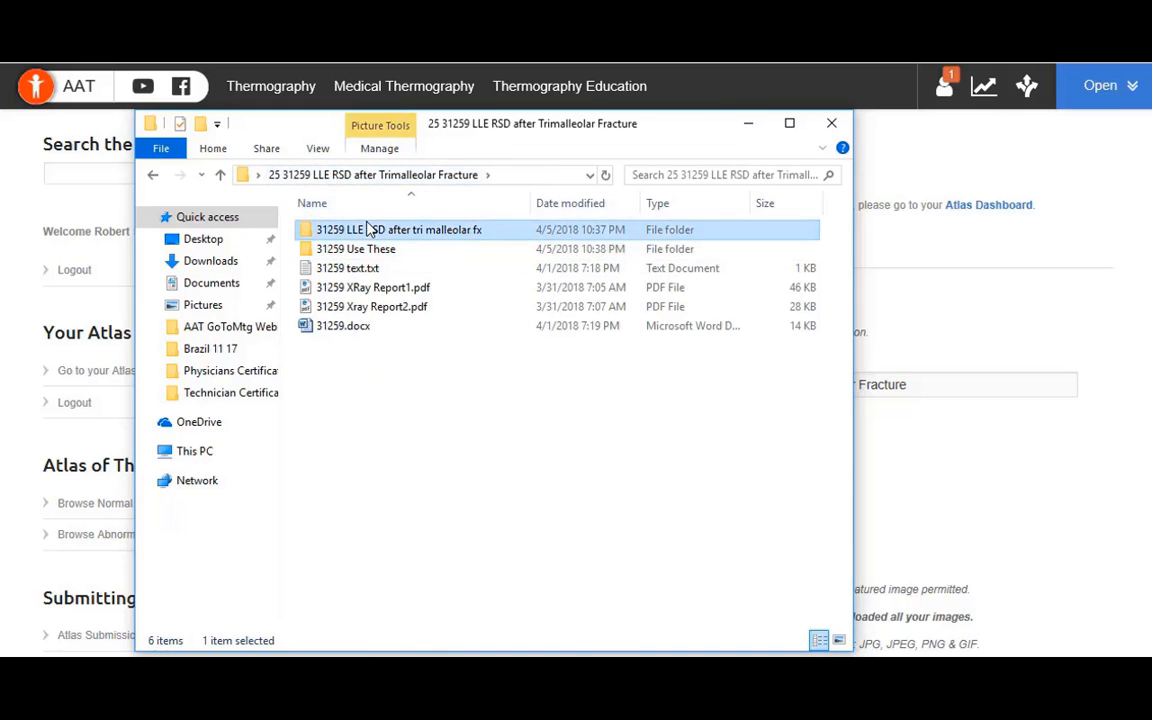
{"action": "double_click", "coordinate": [370, 228]}
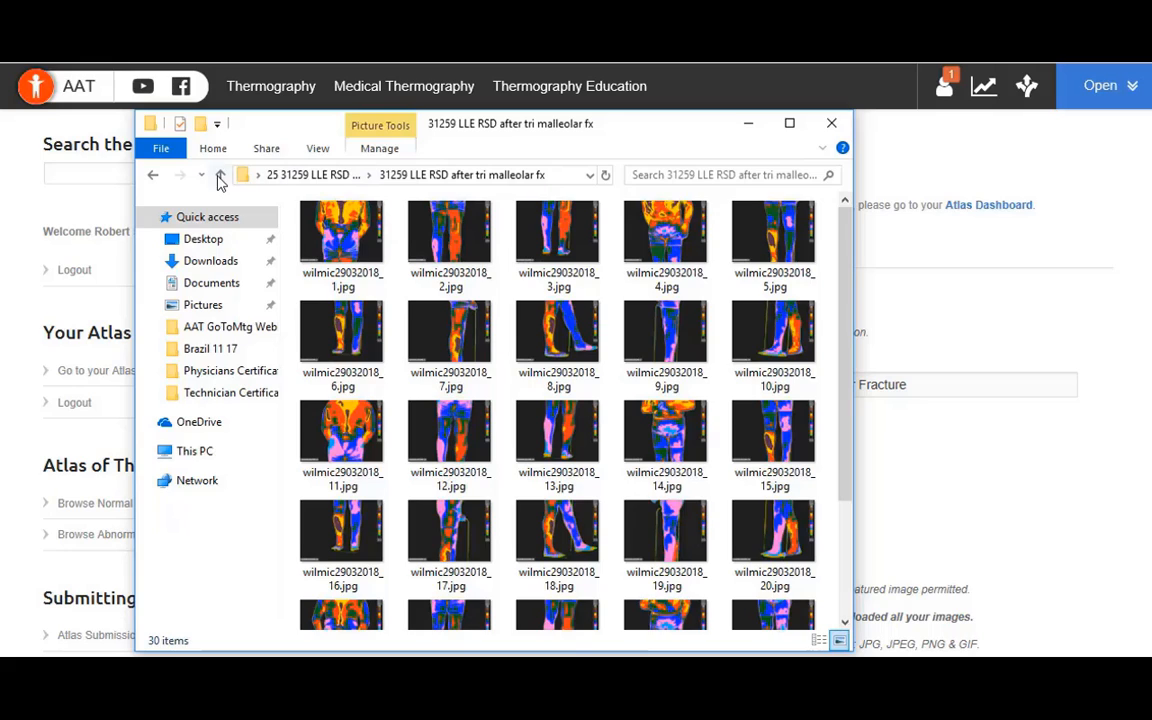
{"action": "left_click", "coordinate": [219, 176]}
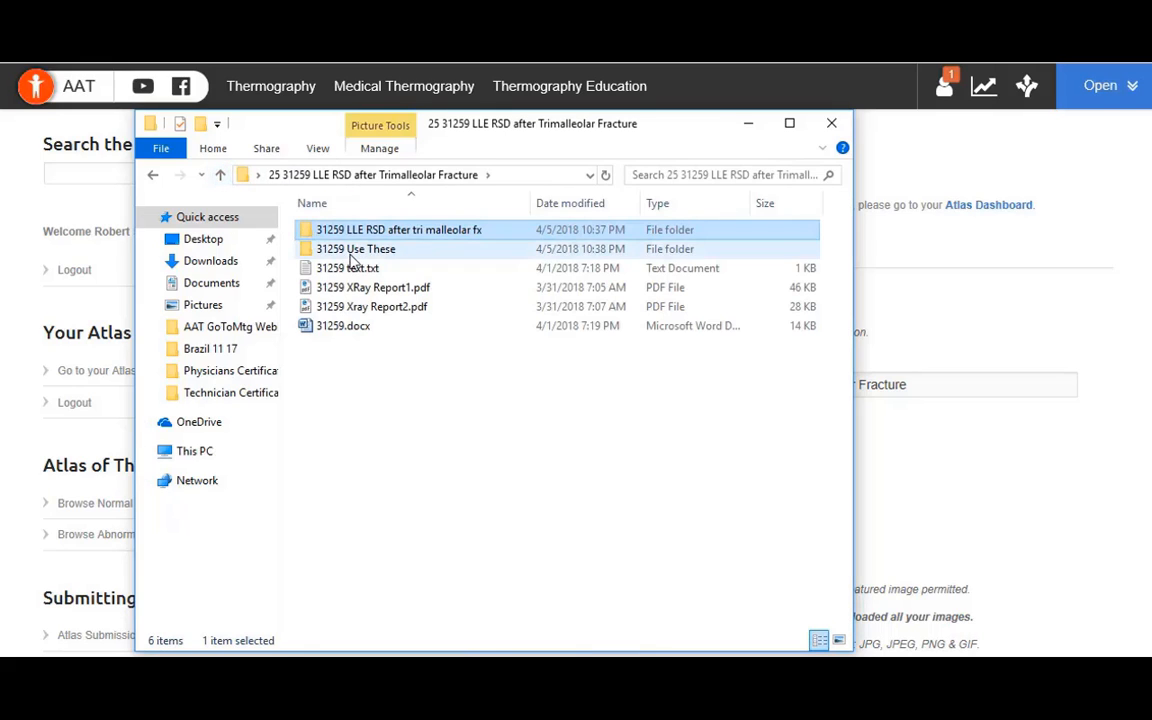
{"action": "double_click", "coordinate": [352, 249]}
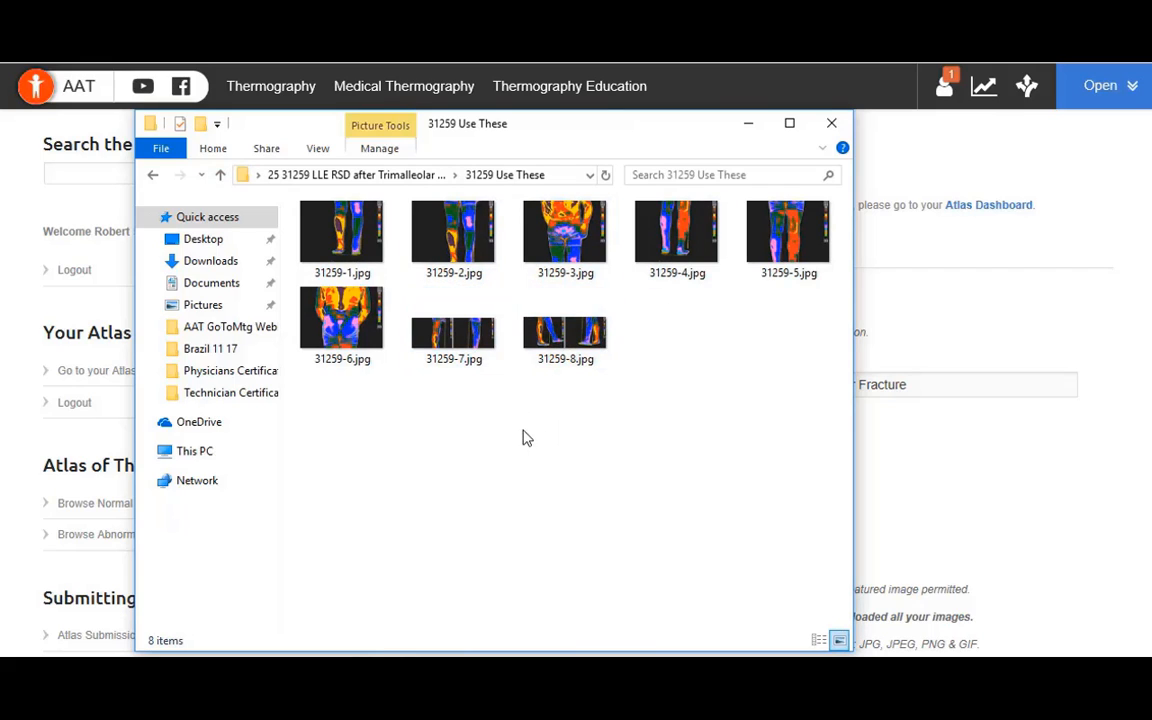
{"action": "left_click", "coordinate": [347, 258]}
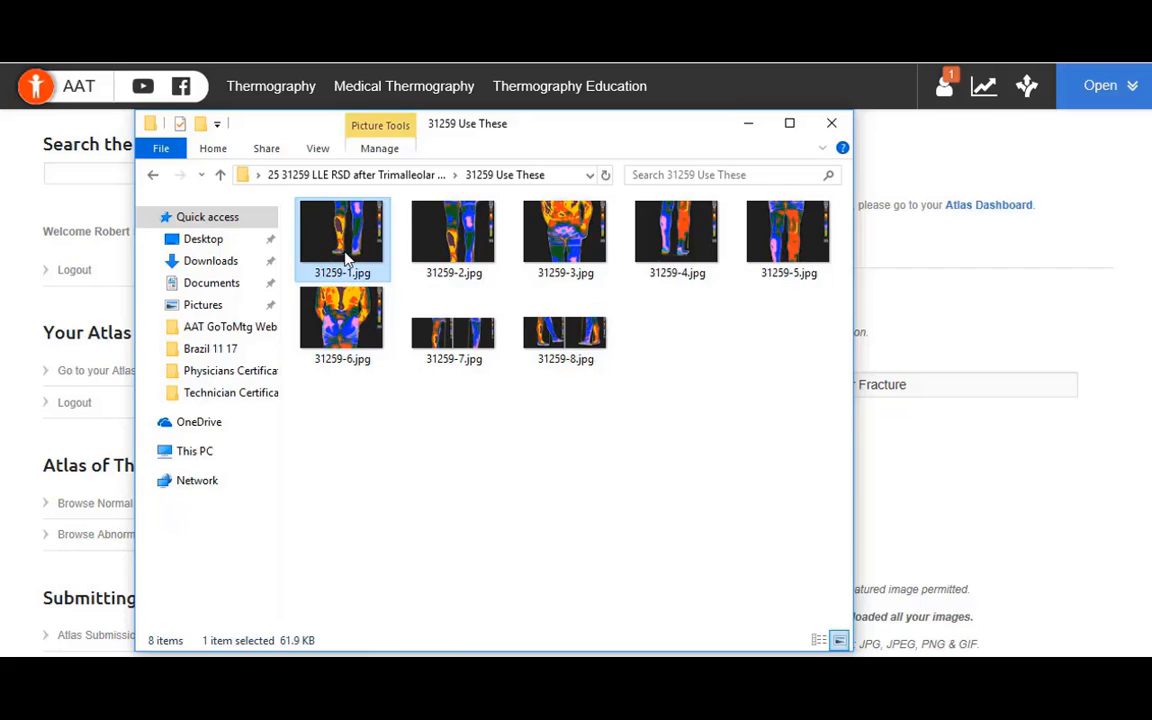
{"action": "double_click", "coordinate": [347, 258]}
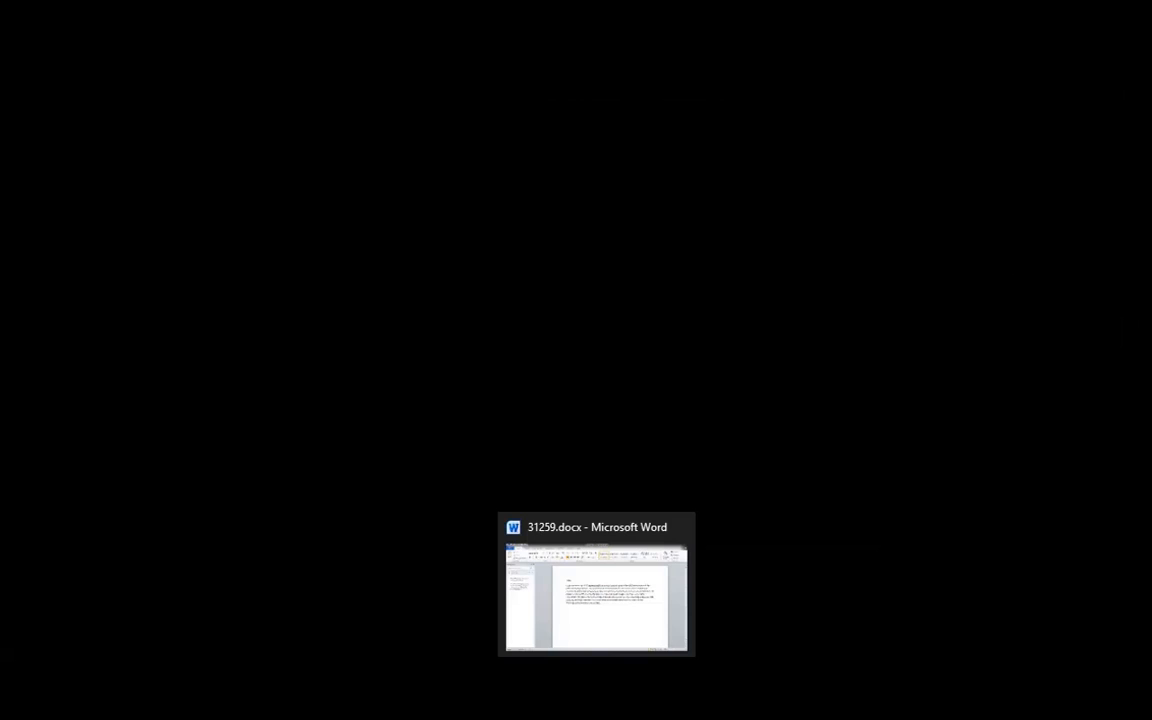
- Read the 31259.docx write-up in Word, then bring up the 31259 text.txt notes
{"action": "left_click", "coordinate": [596, 708]}
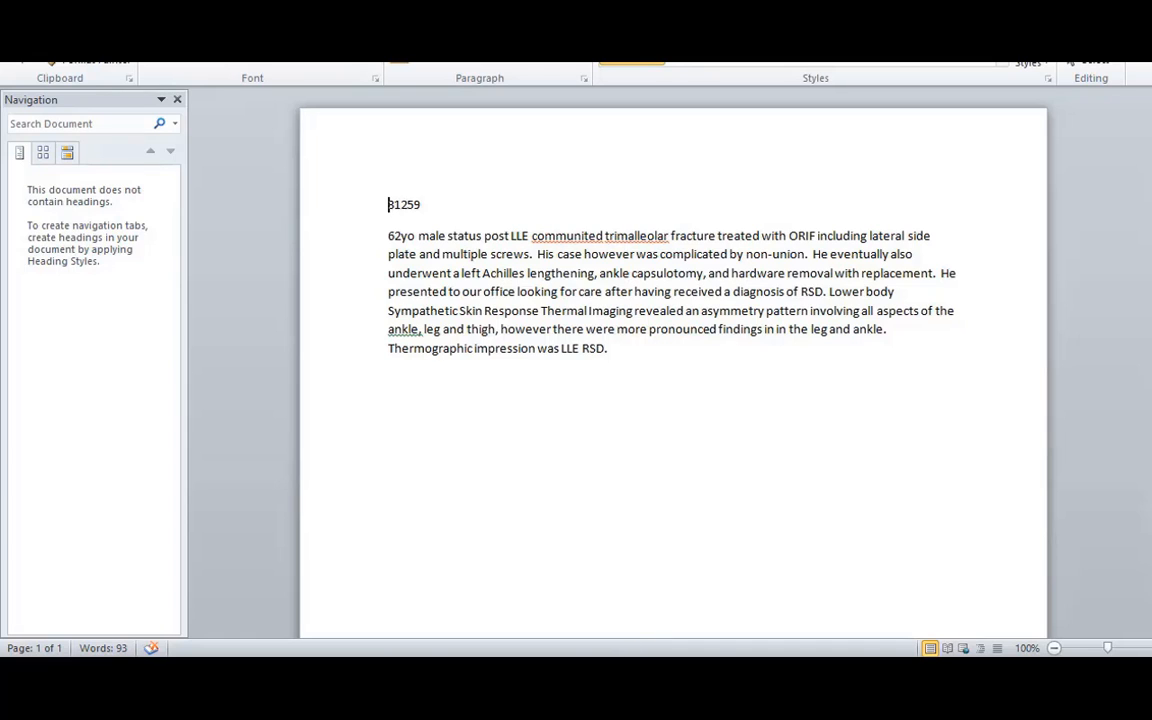
{"action": "left_click", "coordinate": [733, 615]}
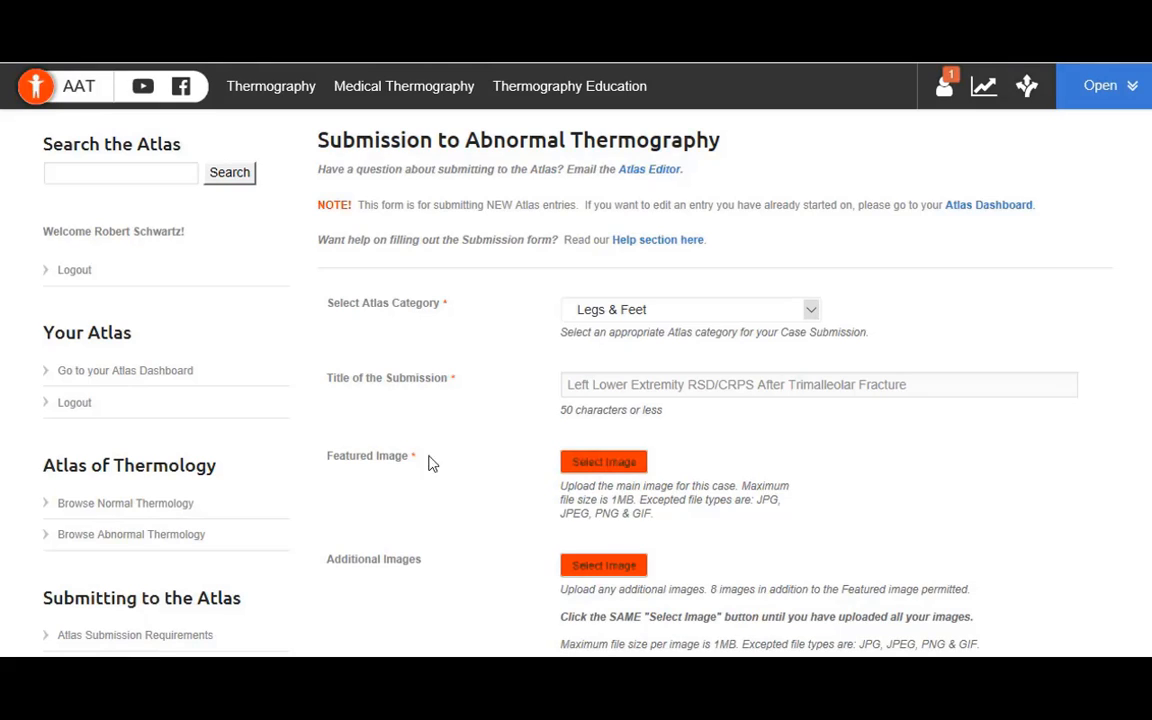
- Upload 31259-1.jpg from Desktop > 31259 case folder > 31259 Use These as the featured image
{"action": "left_click", "coordinate": [620, 468]}
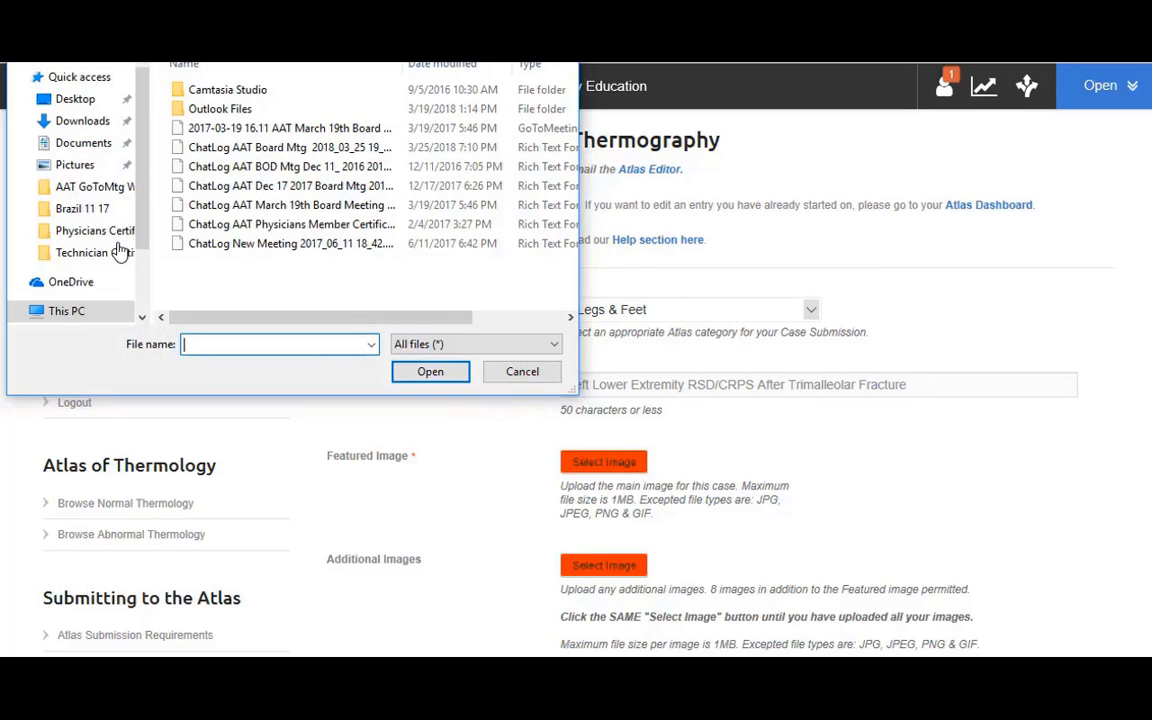
{"action": "left_click", "coordinate": [55, 100]}
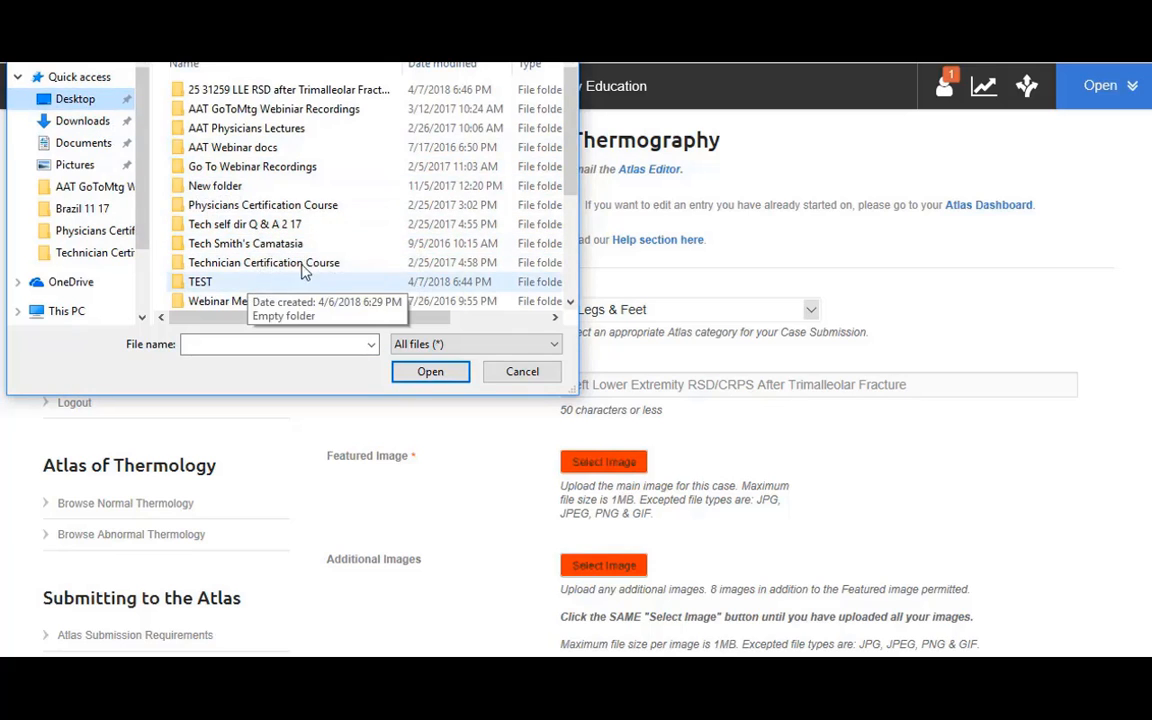
{"action": "double_click", "coordinate": [255, 92]}
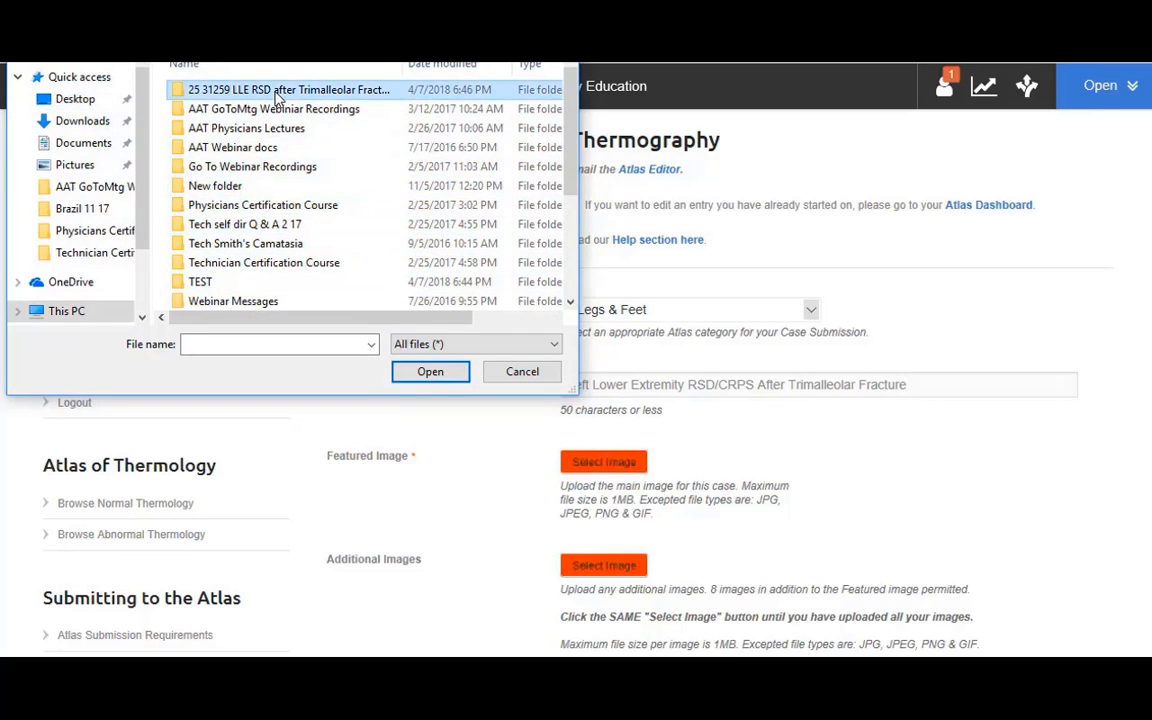
{"action": "double_click", "coordinate": [240, 111]}
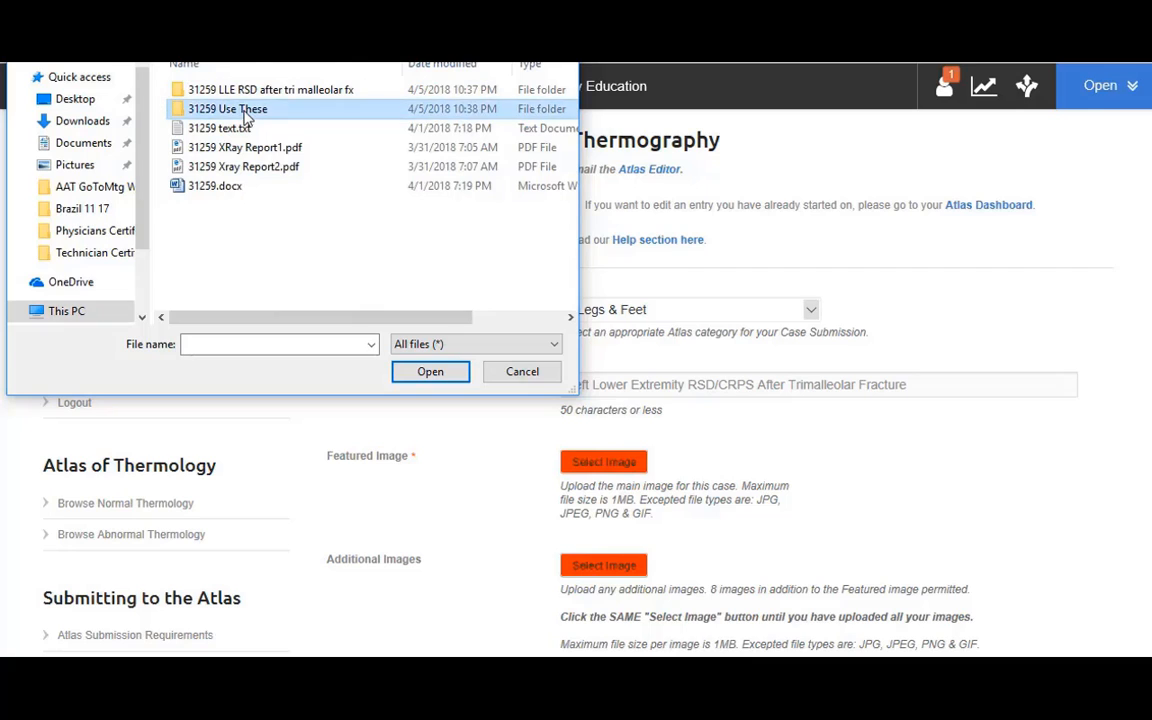
{"action": "left_click", "coordinate": [245, 117]}
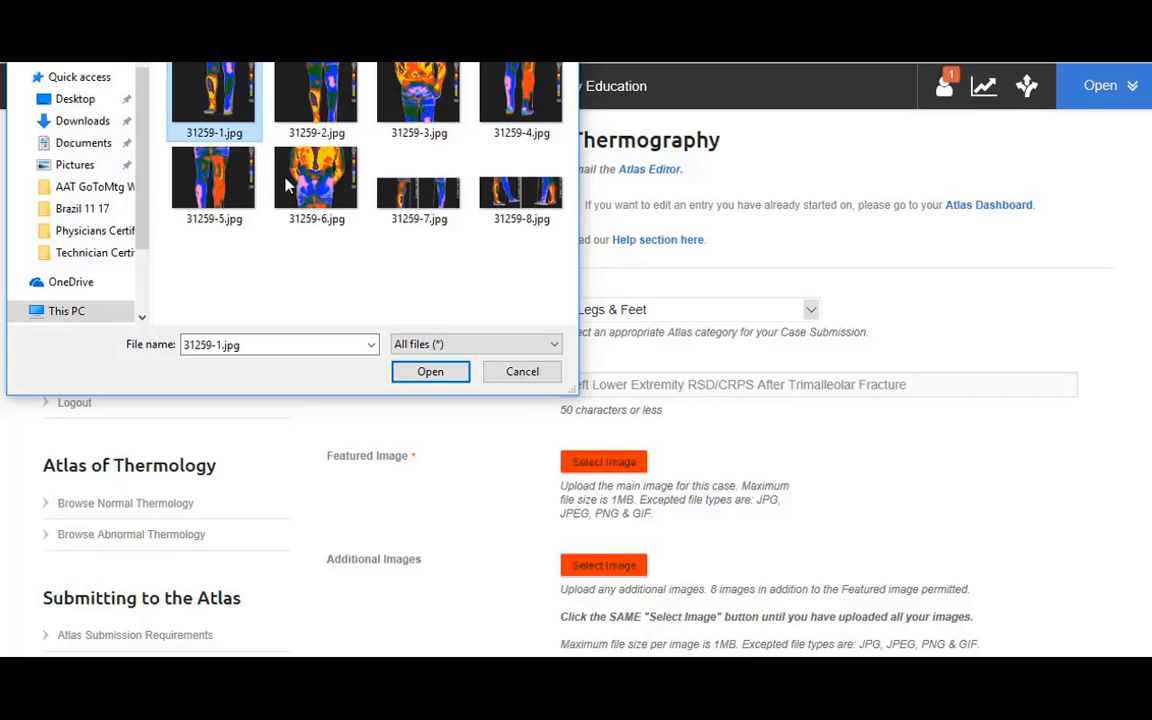
{"action": "left_click", "coordinate": [428, 372]}
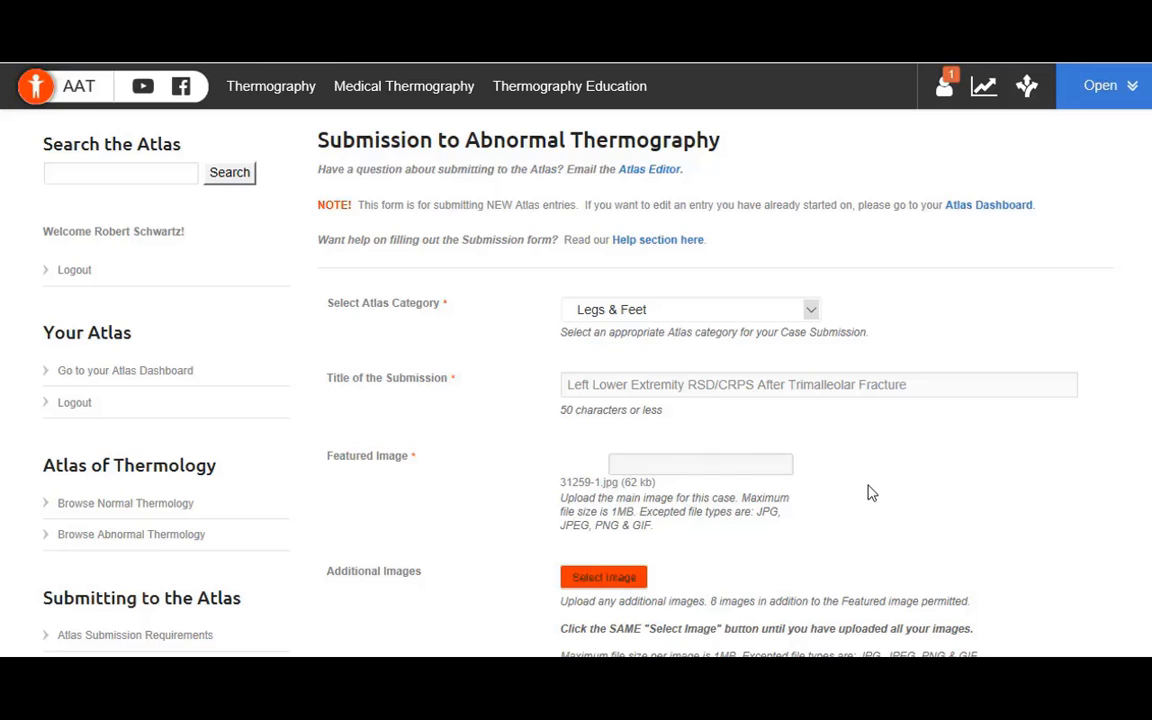
{"action": "scroll", "coordinate": [870, 492], "scroll_direction": "down", "scroll_amount": 3}
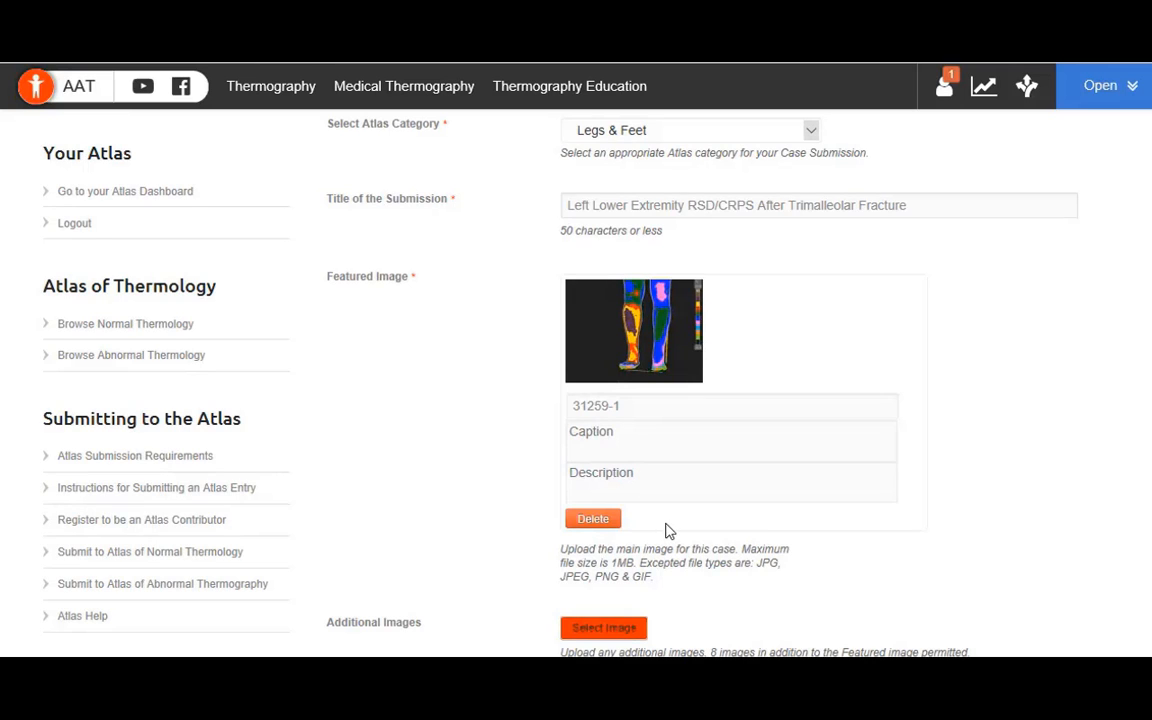
{"action": "scroll", "coordinate": [669, 531], "scroll_direction": "down", "scroll_amount": 3}
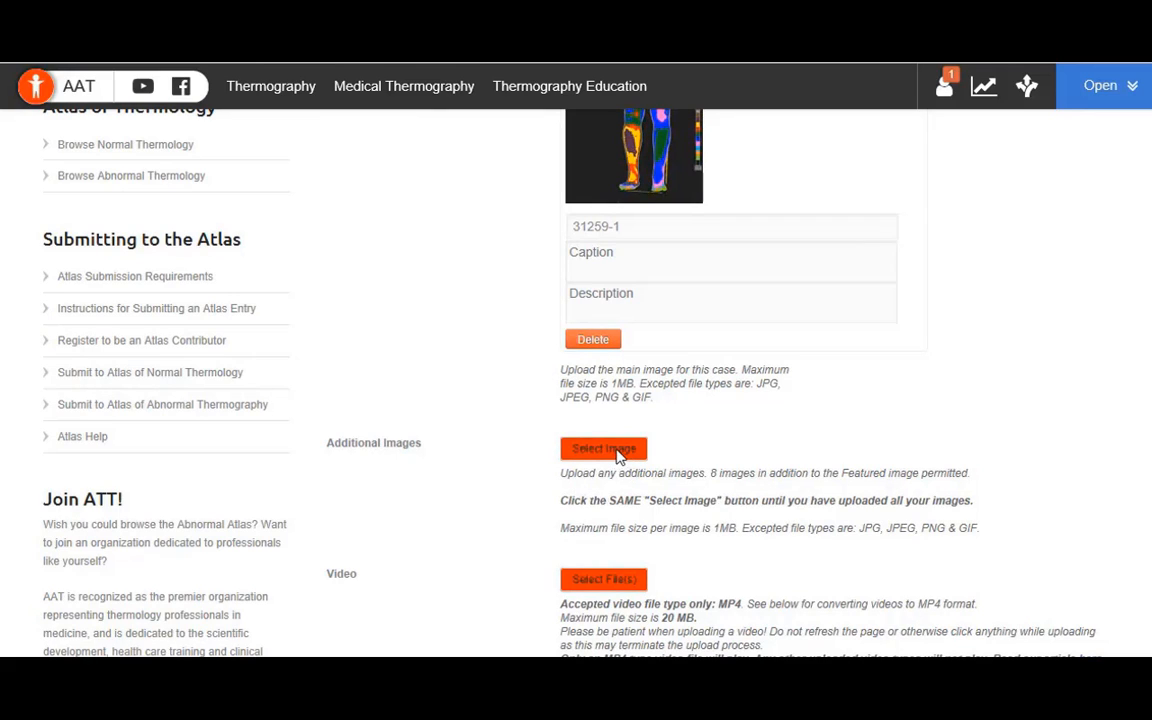
- Upload 31259-2.jpg, 31259-3.jpg and 31259-4.jpg as additional images
{"action": "left_click", "coordinate": [612, 450]}
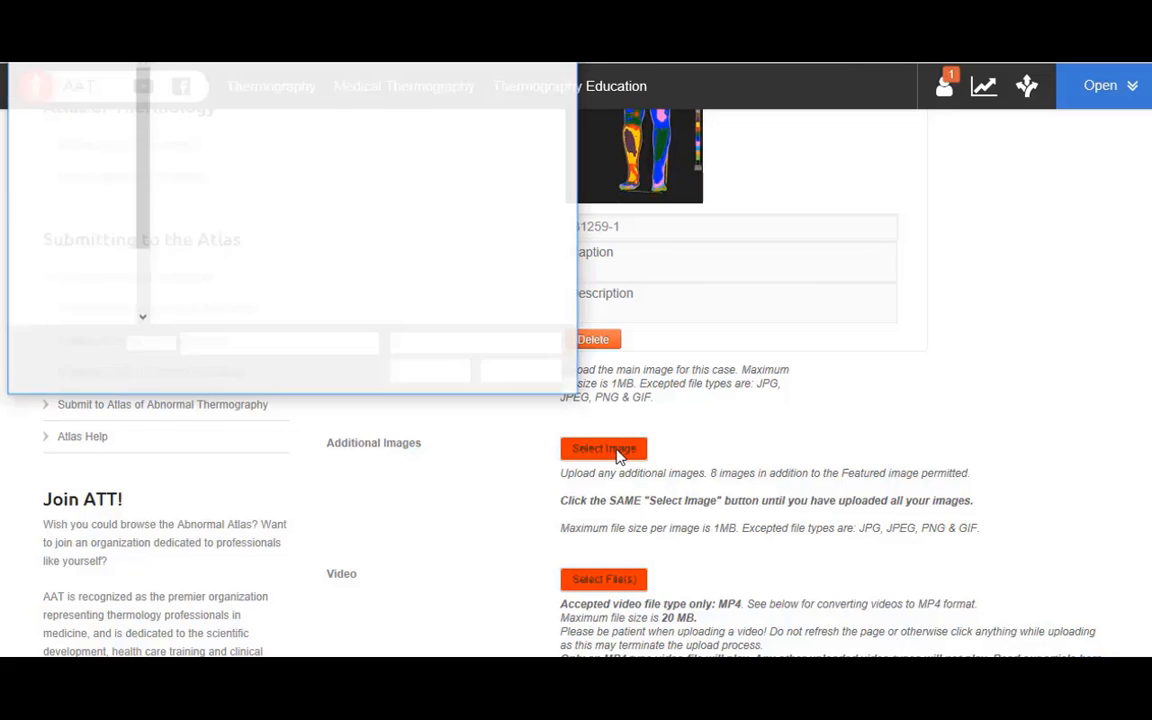
{"action": "left_click", "coordinate": [328, 115]}
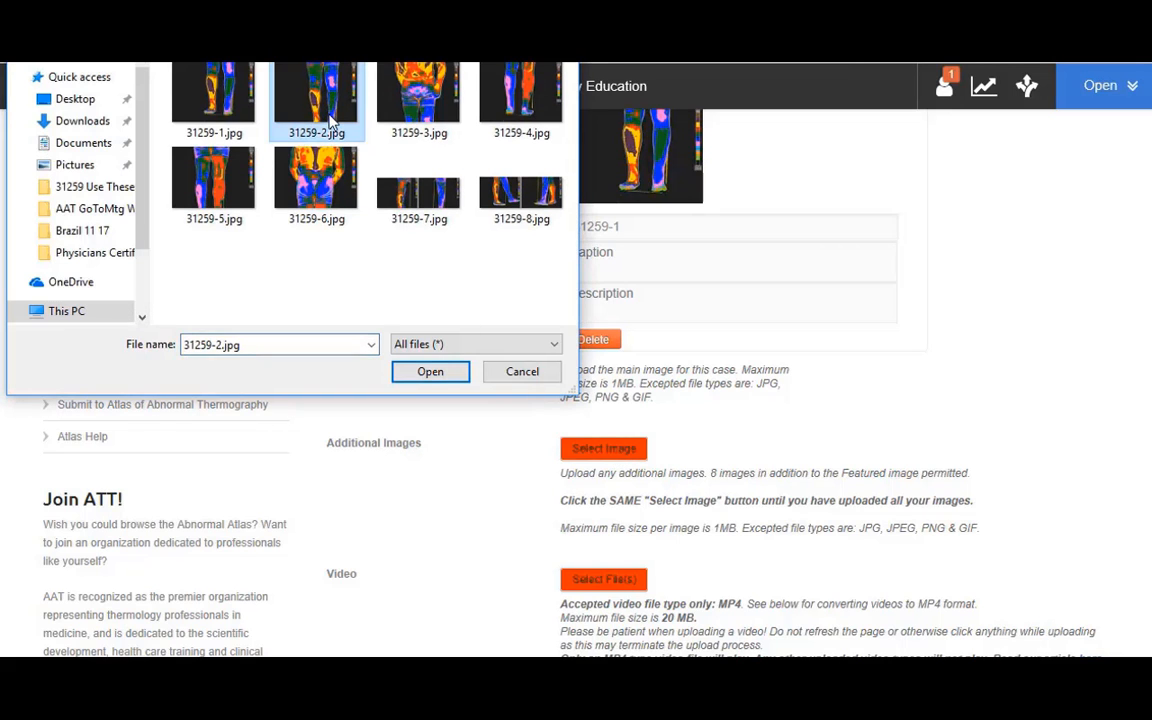
{"action": "left_click", "coordinate": [430, 372]}
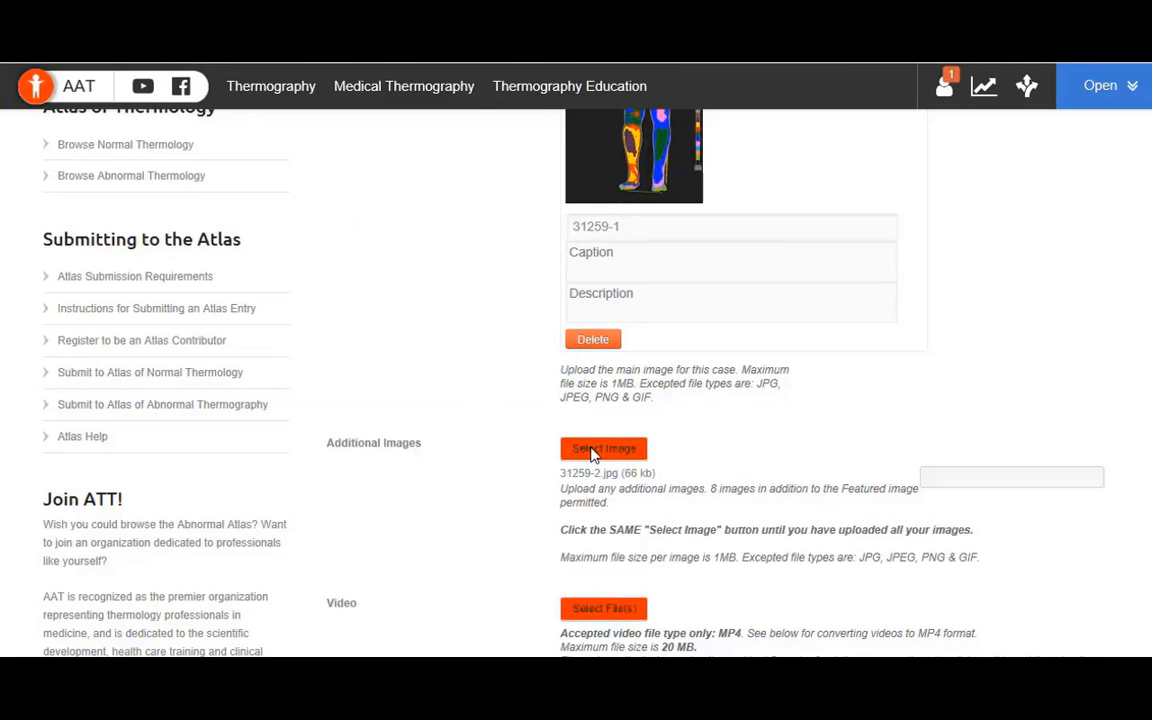
{"action": "left_click", "coordinate": [594, 451]}
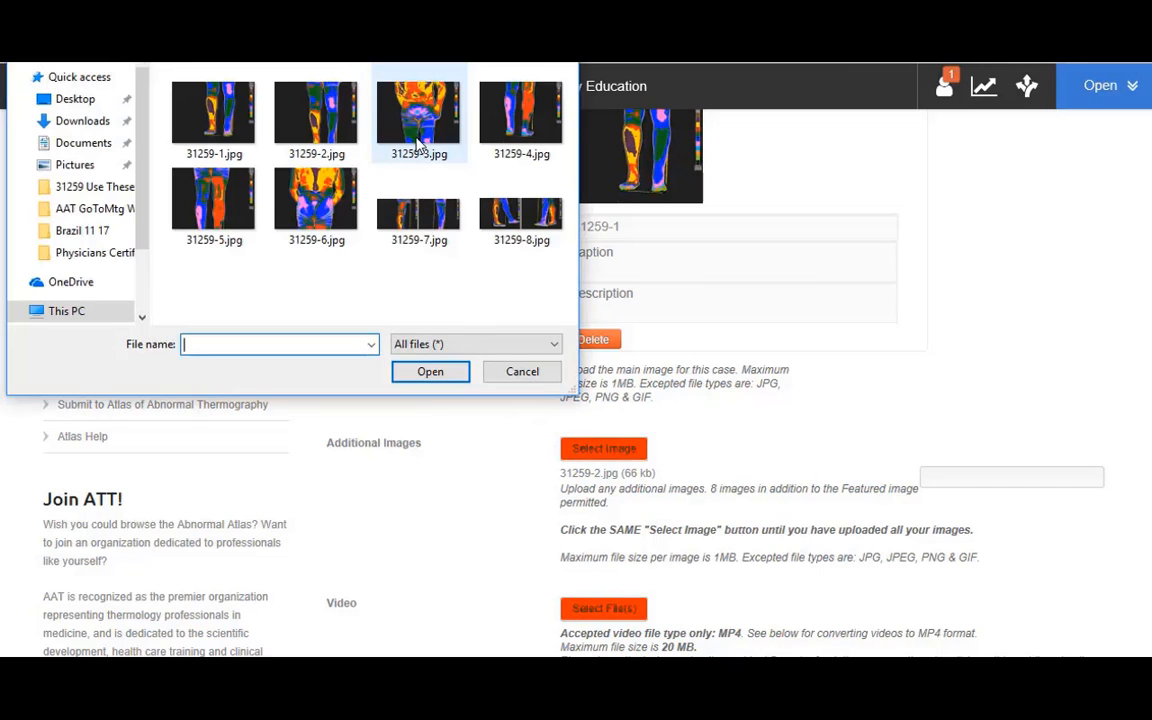
{"action": "left_click", "coordinate": [418, 145]}
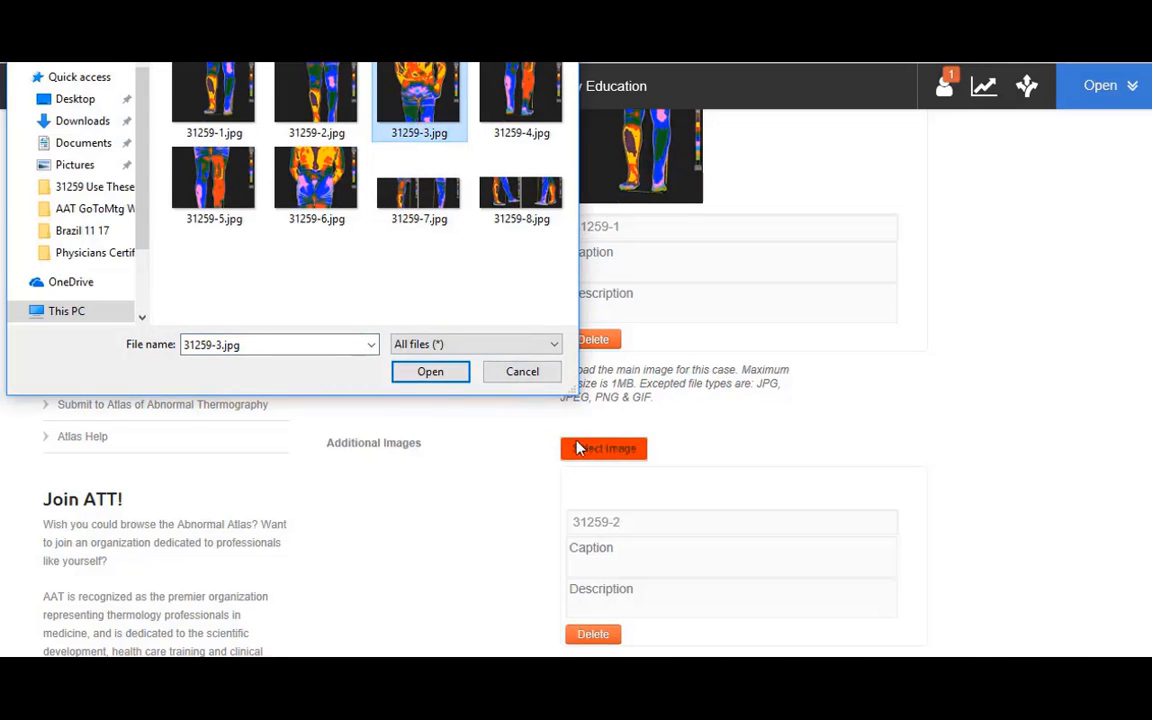
{"action": "left_click", "coordinate": [412, 370]}
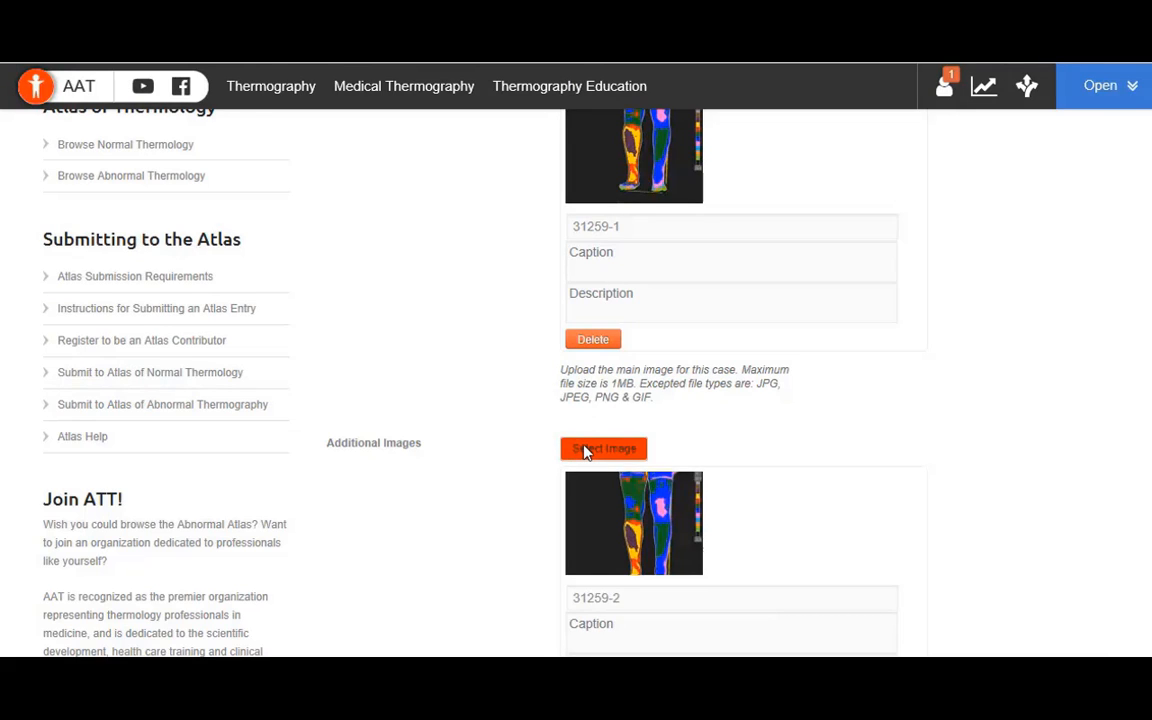
{"action": "left_click", "coordinate": [584, 450]}
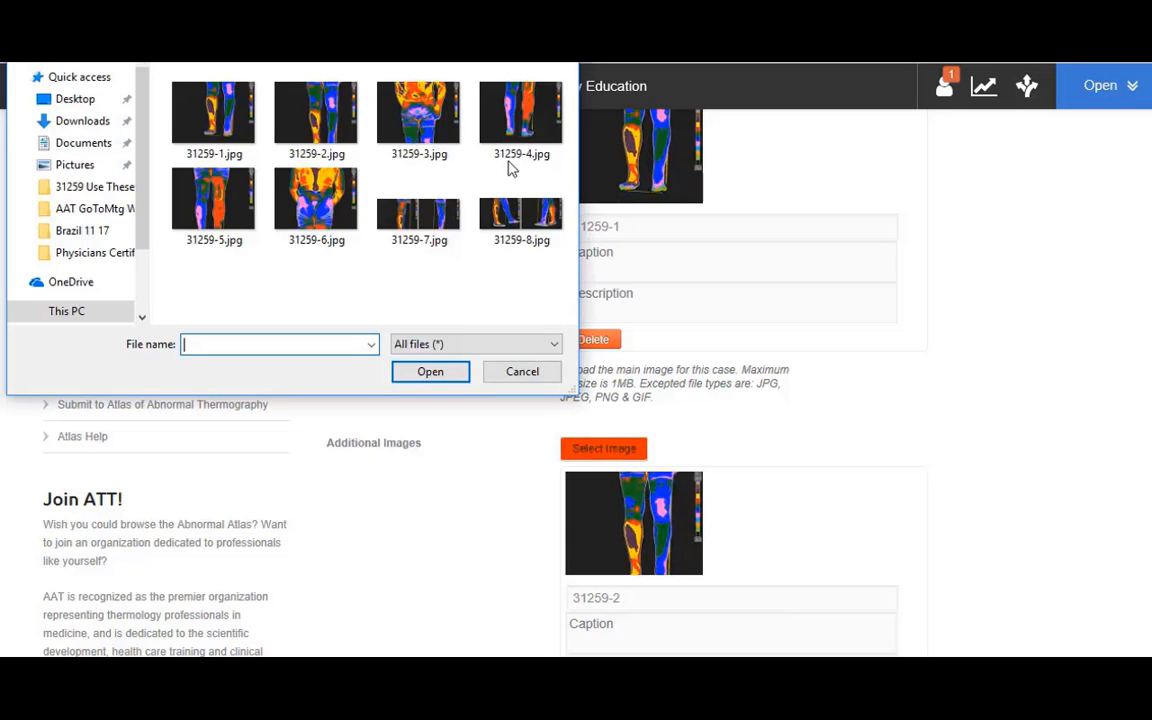
{"action": "left_click", "coordinate": [522, 125]}
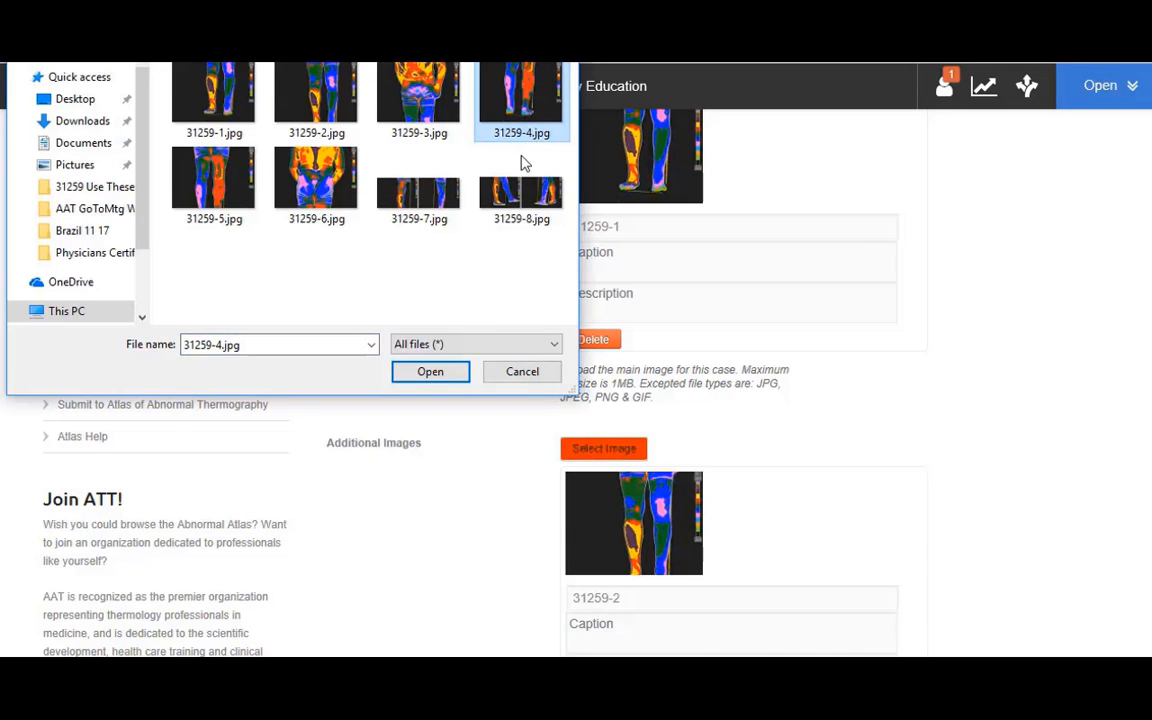
{"action": "left_click", "coordinate": [440, 378]}
- Scroll past the attached thermograms 31259-2 to 31259-8 and Video down to Case Details
{"action": "scroll", "coordinate": [784, 489], "scroll_direction": "down", "scroll_amount": 3}
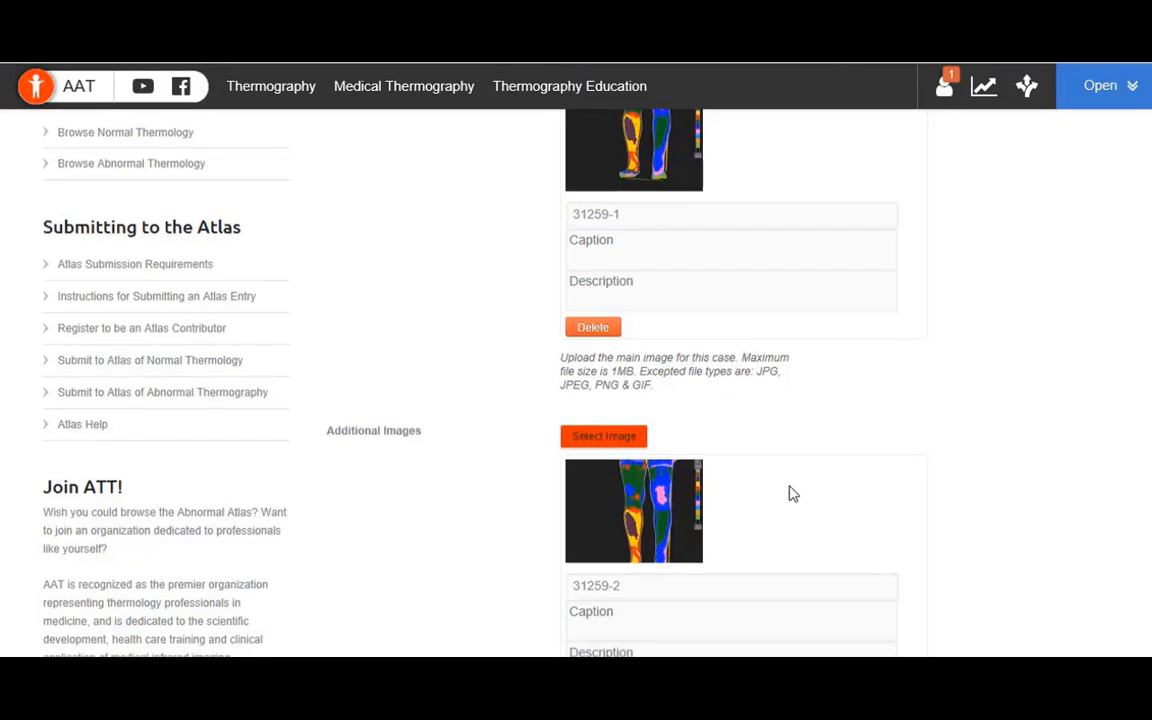
{"action": "scroll", "coordinate": [789, 488], "scroll_direction": "up", "scroll_amount": 2}
{"action": "scroll", "coordinate": [789, 494], "scroll_direction": "down", "scroll_amount": 4}
{"action": "scroll", "coordinate": [789, 490], "scroll_direction": "up", "scroll_amount": 5}
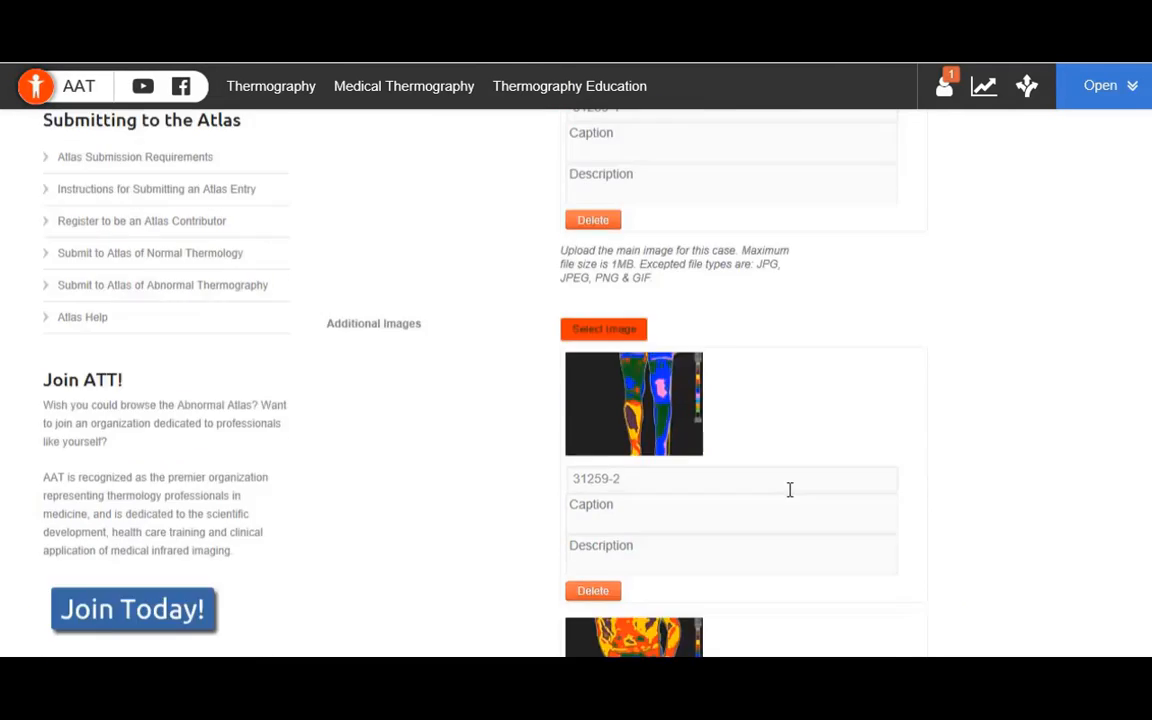
{"action": "scroll", "coordinate": [920, 422], "scroll_direction": "down", "scroll_amount": 7}
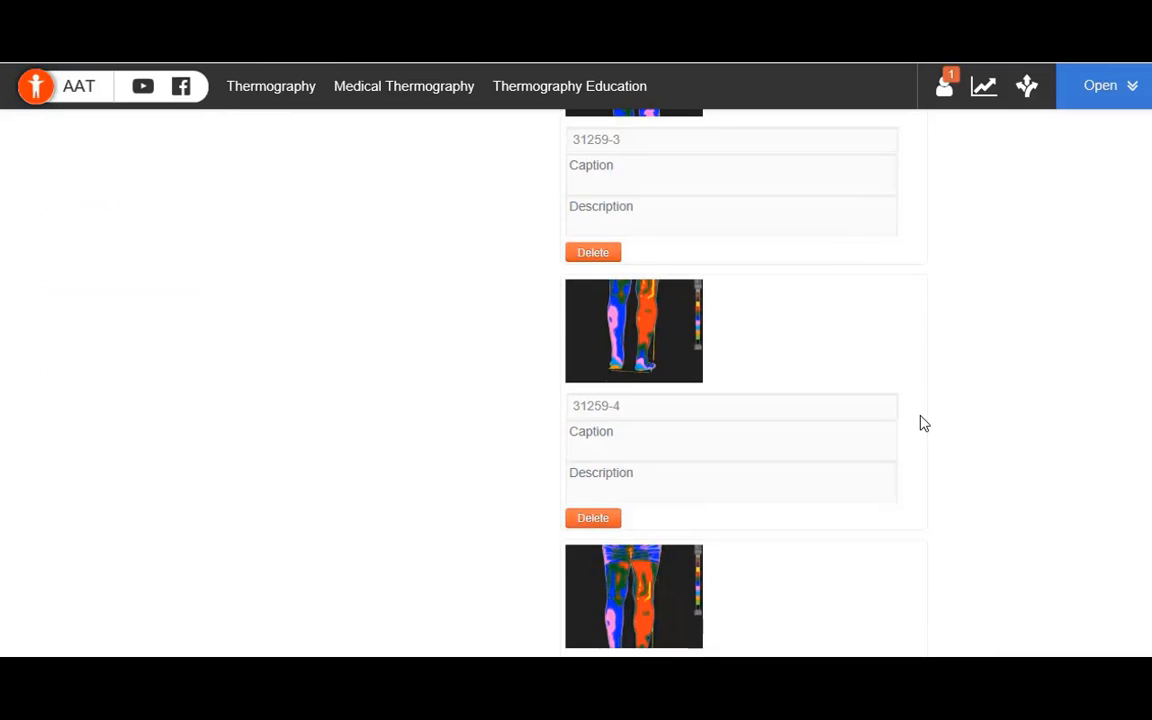
{"action": "scroll", "coordinate": [924, 424], "scroll_direction": "down", "scroll_amount": 9}
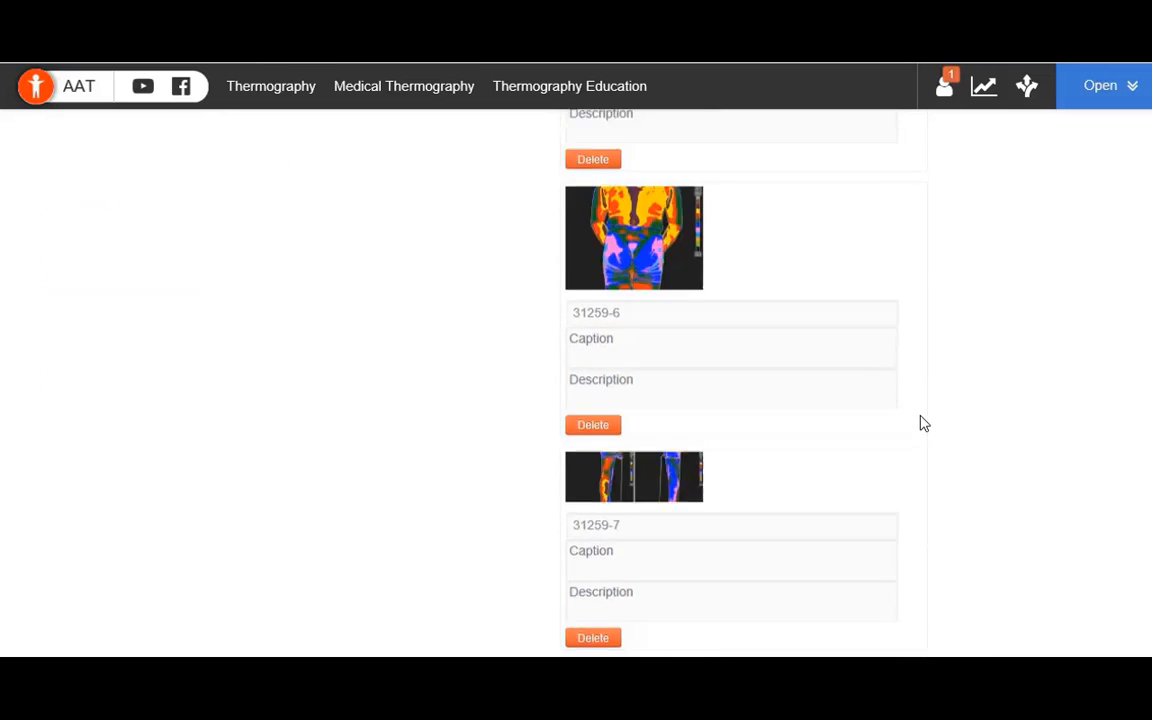
{"action": "scroll", "coordinate": [924, 424], "scroll_direction": "down", "scroll_amount": 4}
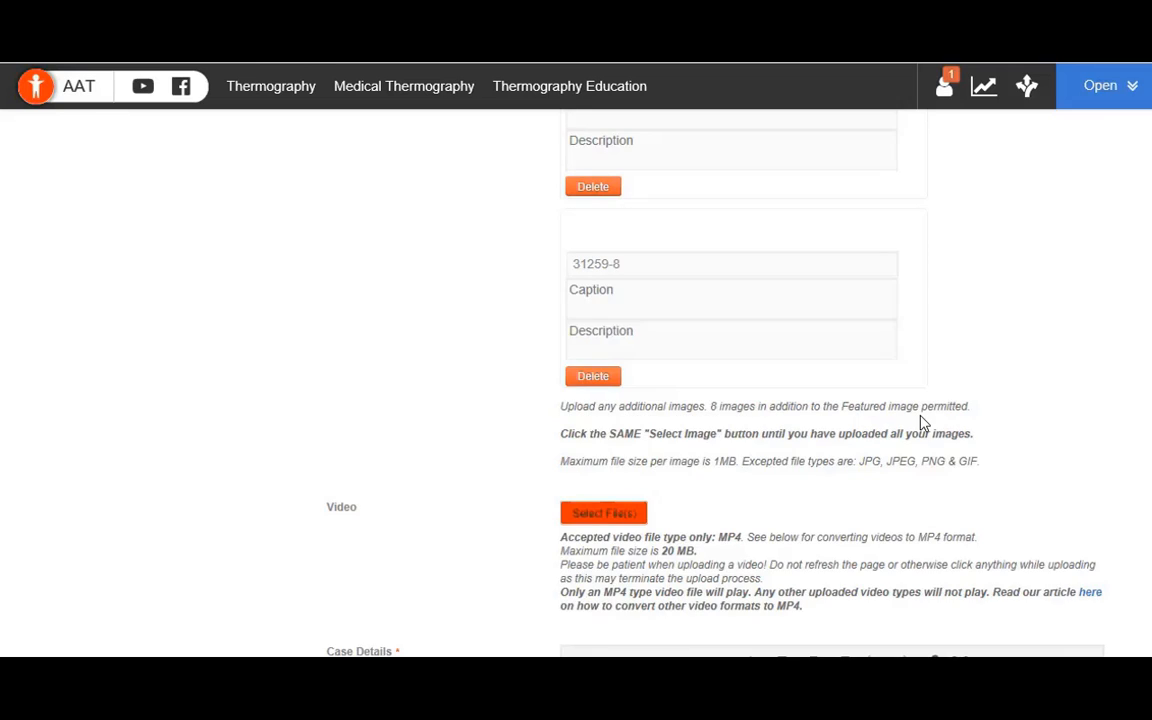
{"action": "scroll", "coordinate": [924, 424], "scroll_direction": "down", "scroll_amount": 3}
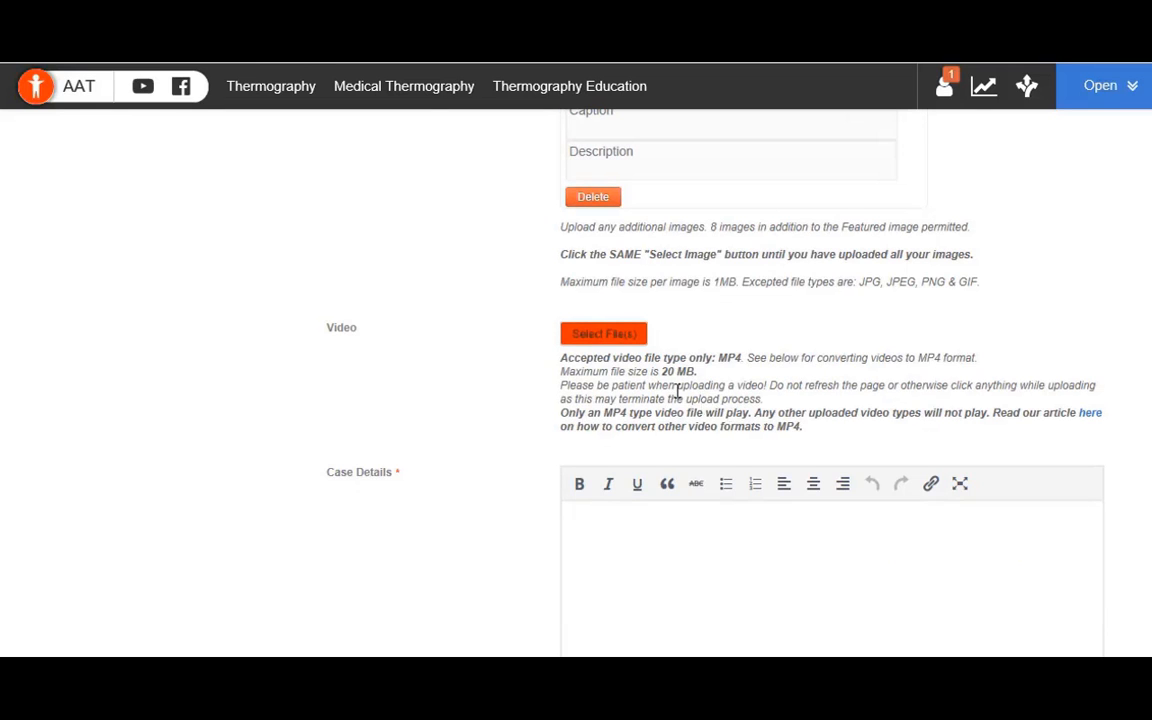
{"action": "scroll", "coordinate": [610, 363], "scroll_direction": "up", "scroll_amount": 1}
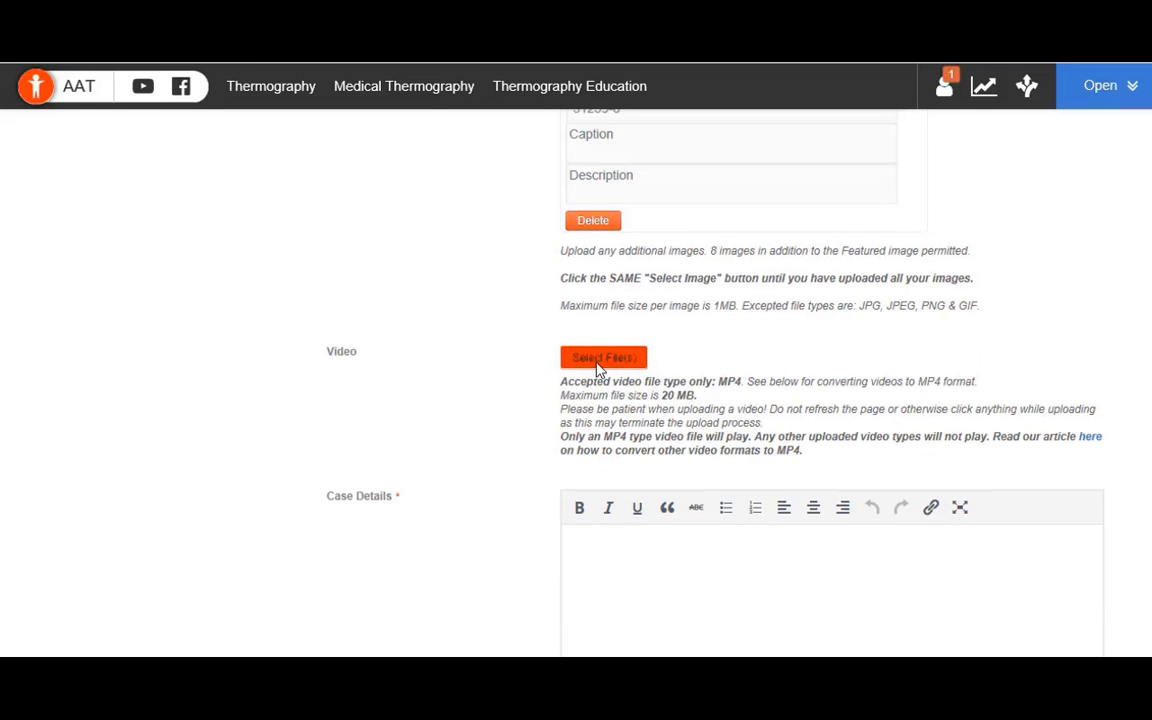
{"action": "scroll", "coordinate": [463, 501], "scroll_direction": "down", "scroll_amount": 2}
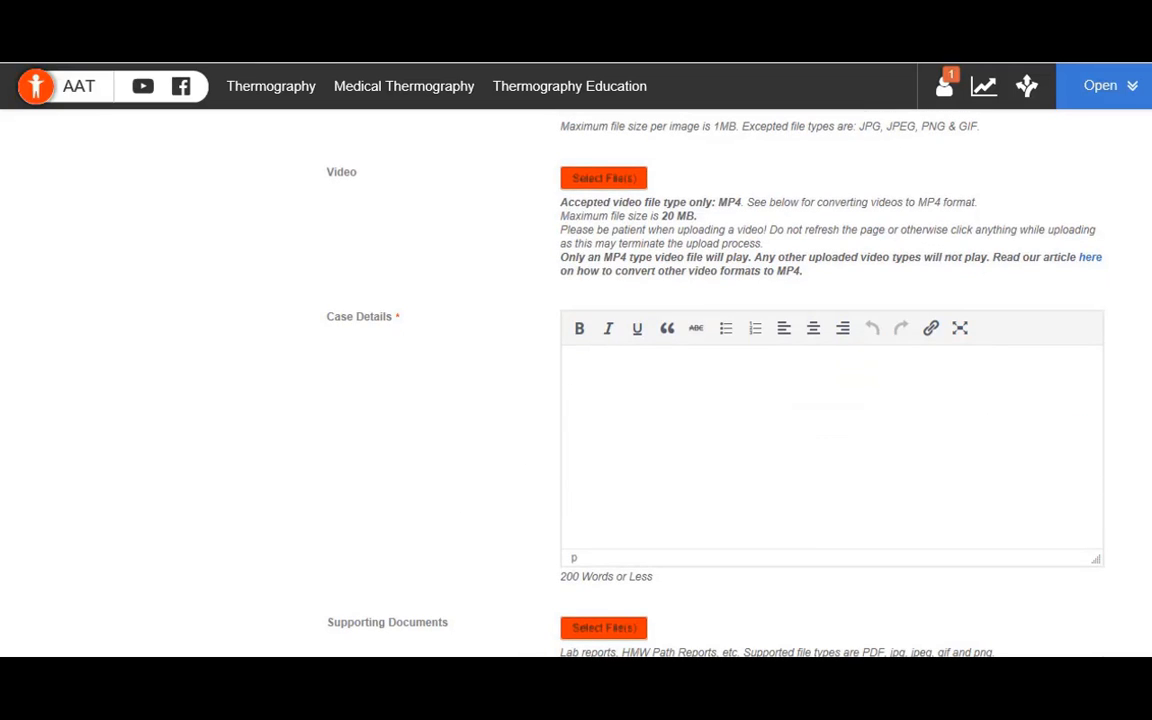
- Copy the case description from 31259 text.txt and return to the form's Case Details editor
{"action": "left_click", "coordinate": [750, 670]}
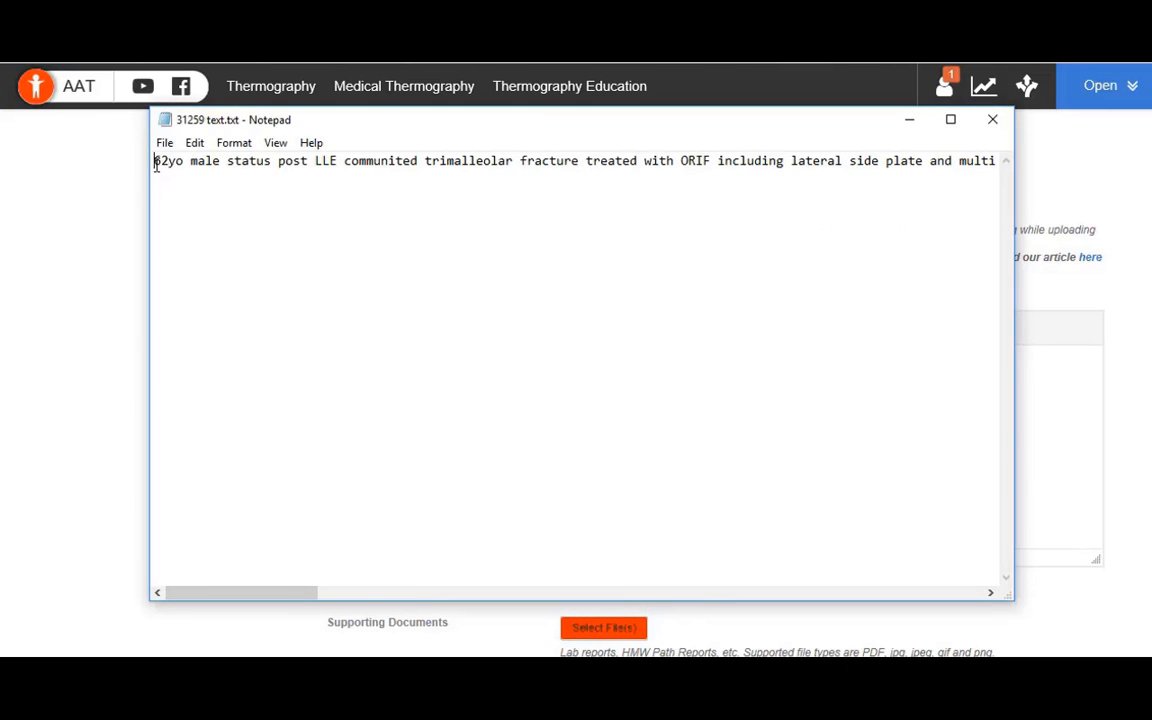
{"action": "left_click_drag", "start_coordinate": [156, 162], "coordinate": [997, 172]}
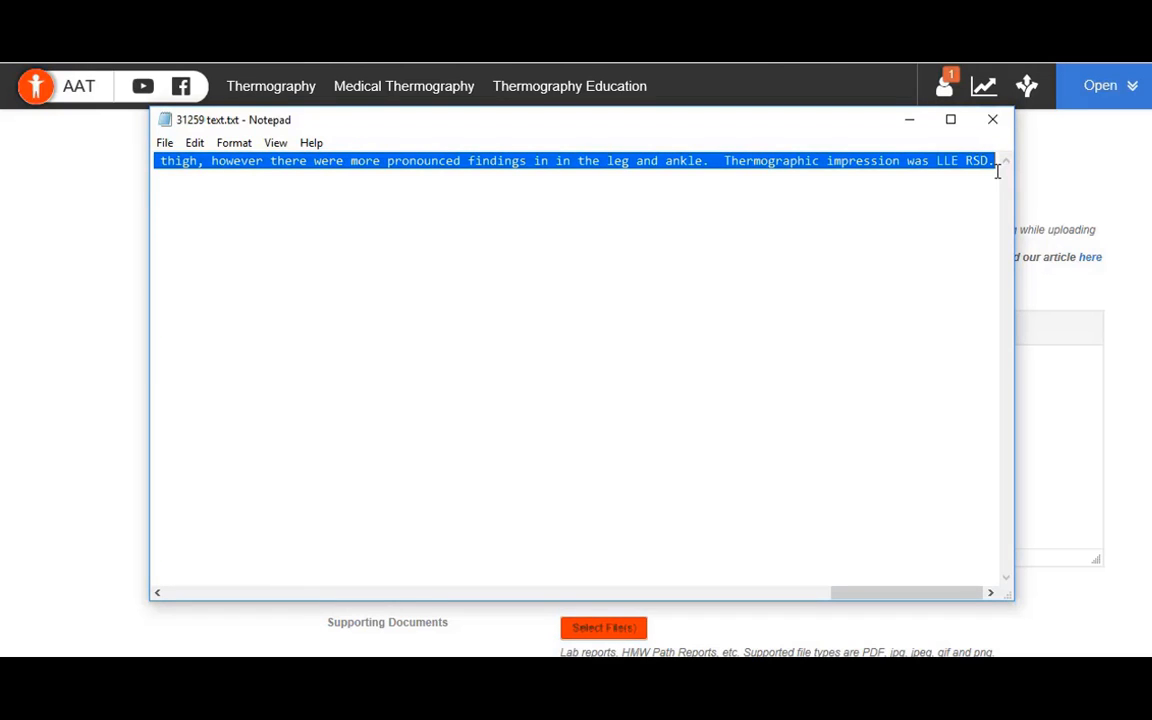
{"action": "left_click", "coordinate": [1147, 389]}
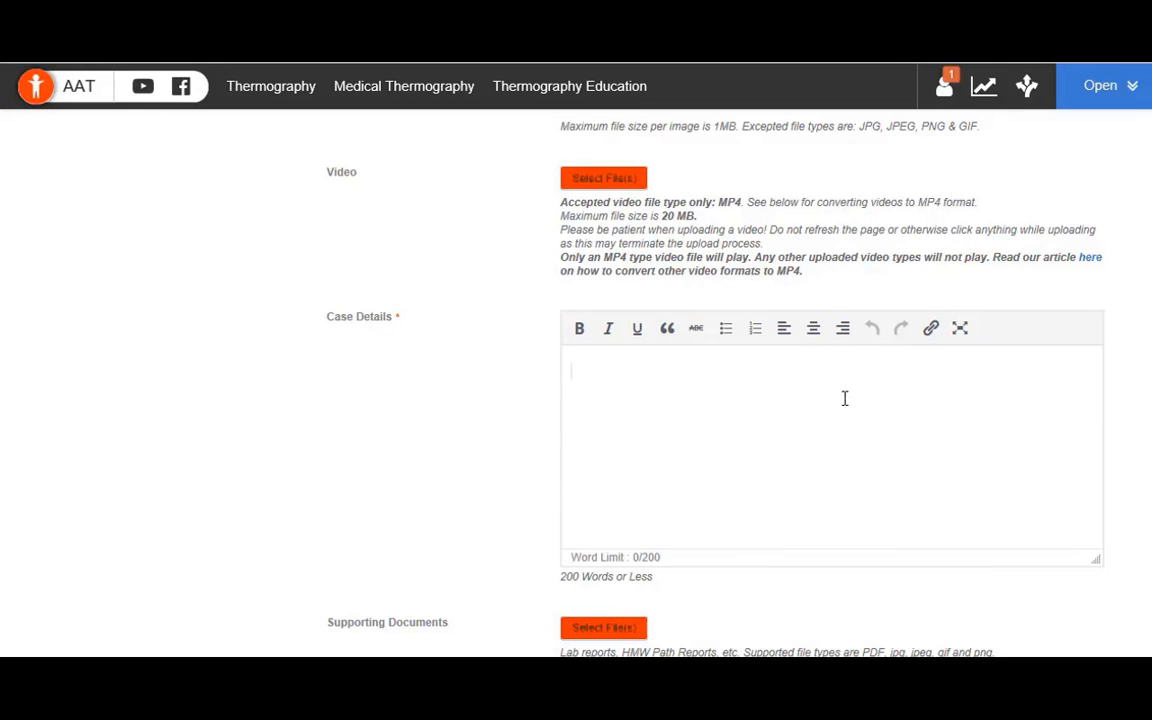
- Paste the description, '62yo male…' through 'Thermographic impression was LLE RSD.', into Case Details
{"action": "type", "text": "62yo male status post LLE communited trimalleolar fracture treated with ORIF including lateral side plate and multiple screws.  His case however was complicated by non-union.  He eventually also underwent a left Achilles lengthening, ankle capsulotomy, and hardware removal with replacement.  He presented to our office looking for care after having received a diagnosis of RSD. Lower body Sympathetic Skin Response Thermal Imaging revealed an asymmetry pattern involving all aspects of the ankle, leg and thigh, however there were more pronounced findings in in the leg and ankle.  Thermographic impression was LLE RSD."}
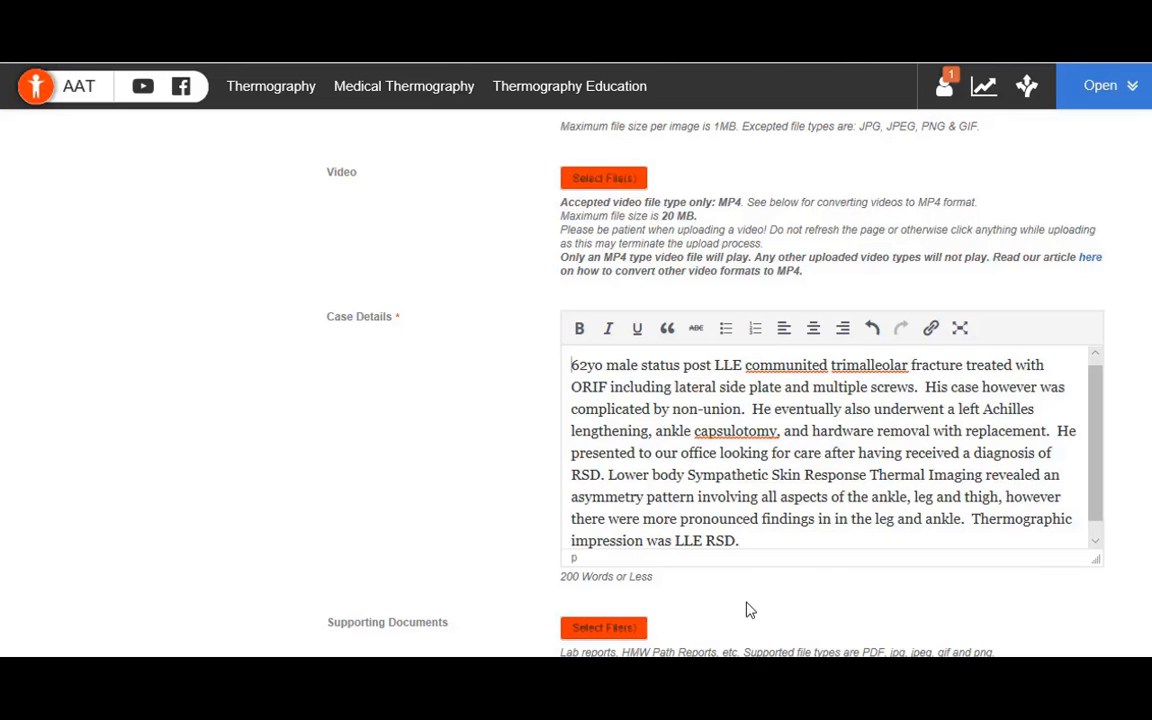
{"action": "scroll", "coordinate": [746, 609], "scroll_direction": "down", "scroll_amount": 3}
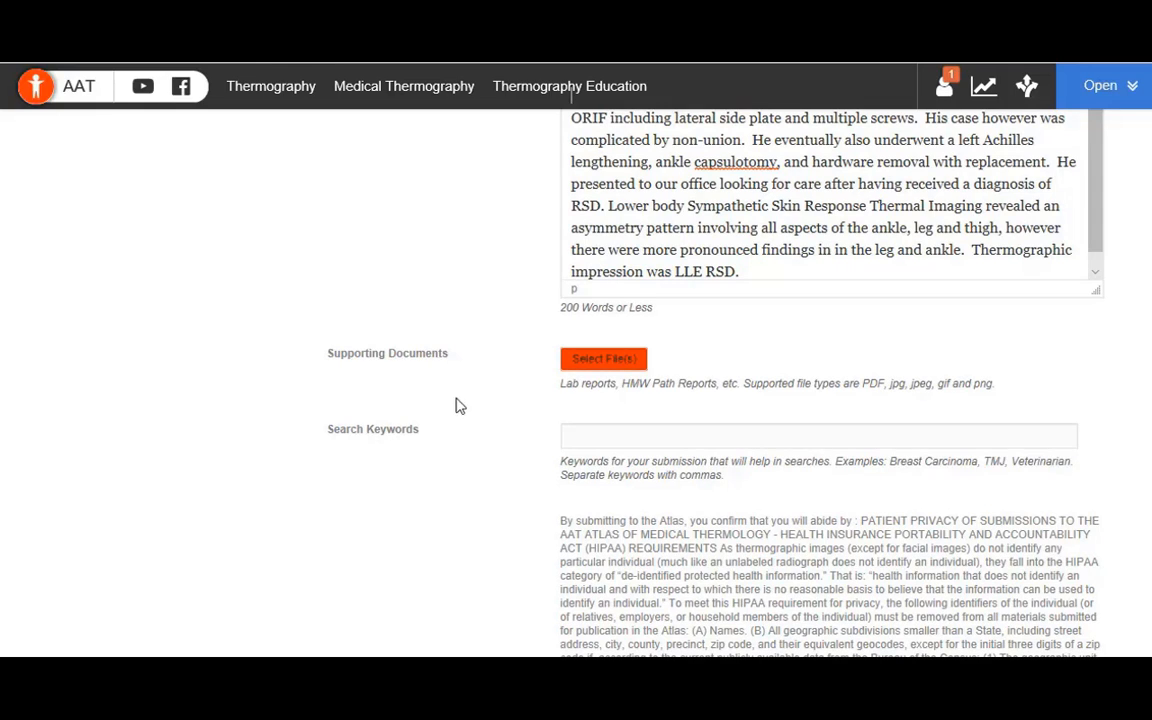
- Attach 31259 XRay Report1.pdf from the parent folder as a supporting document
{"action": "left_click", "coordinate": [600, 360]}
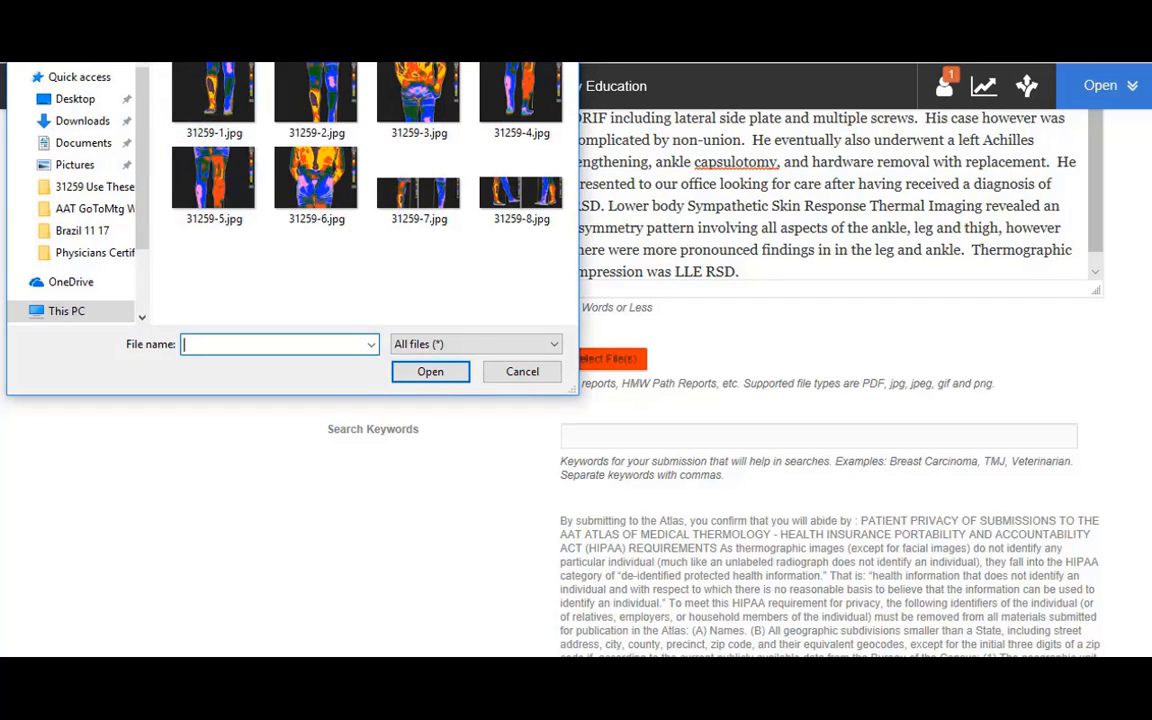
{"action": "key", "text": "alt+Up"}
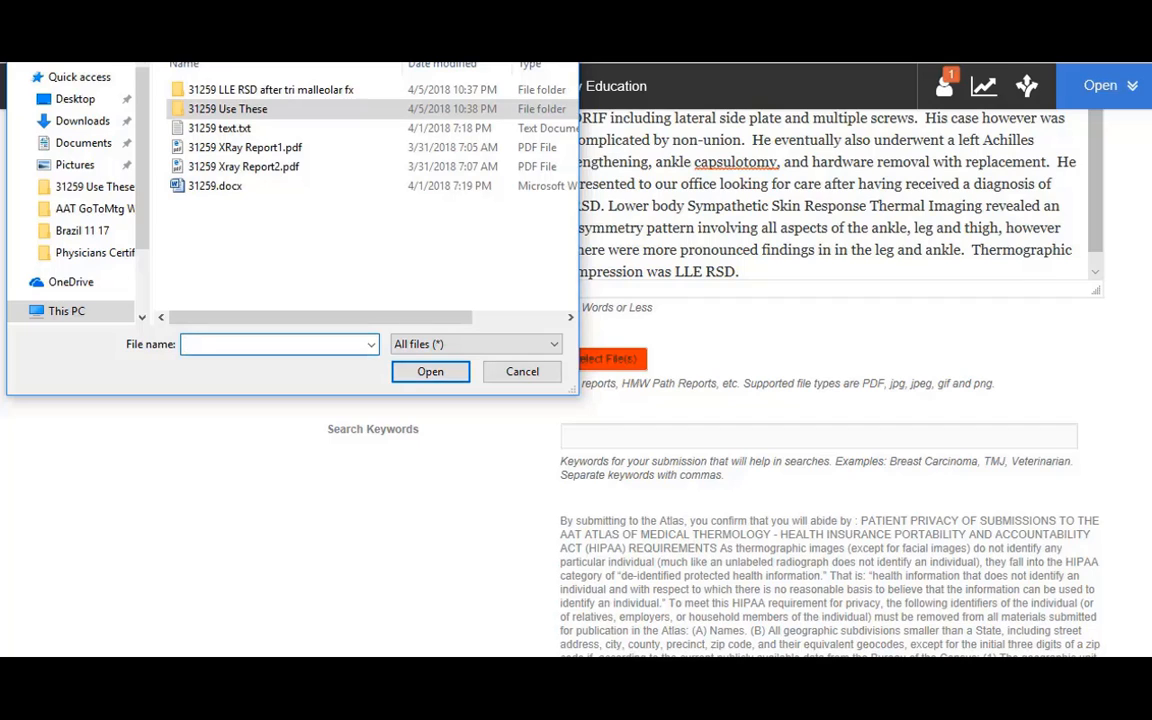
{"action": "left_click", "coordinate": [224, 150]}
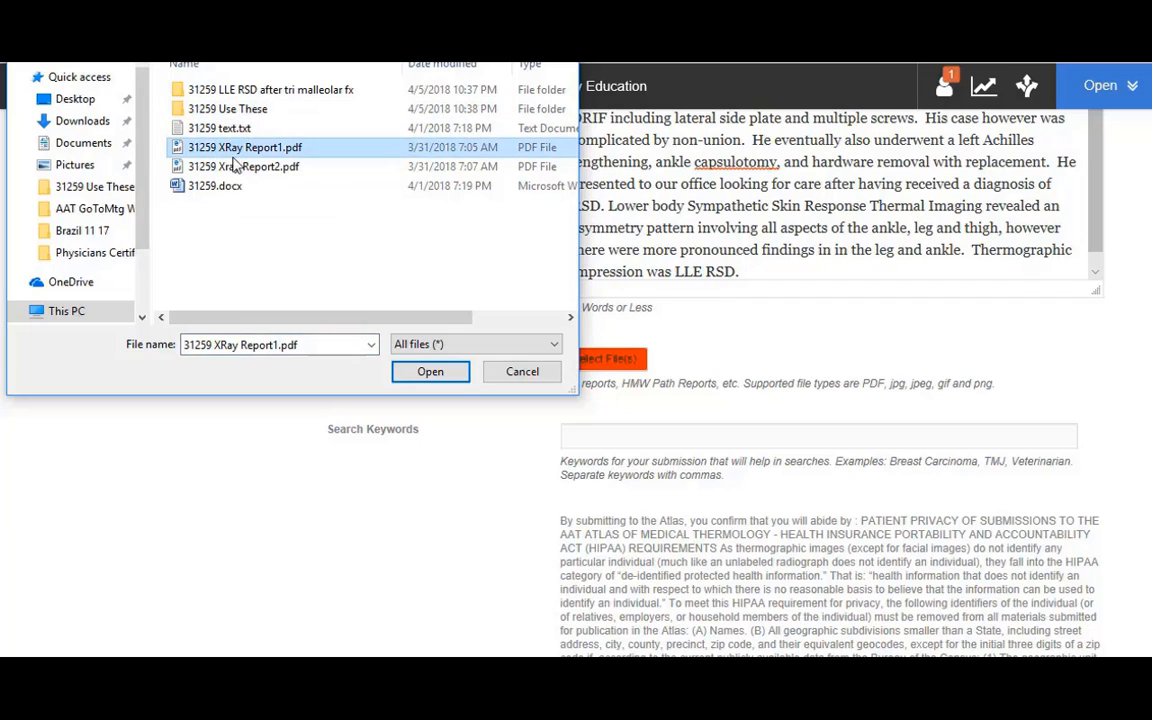
{"action": "left_click", "coordinate": [440, 378]}
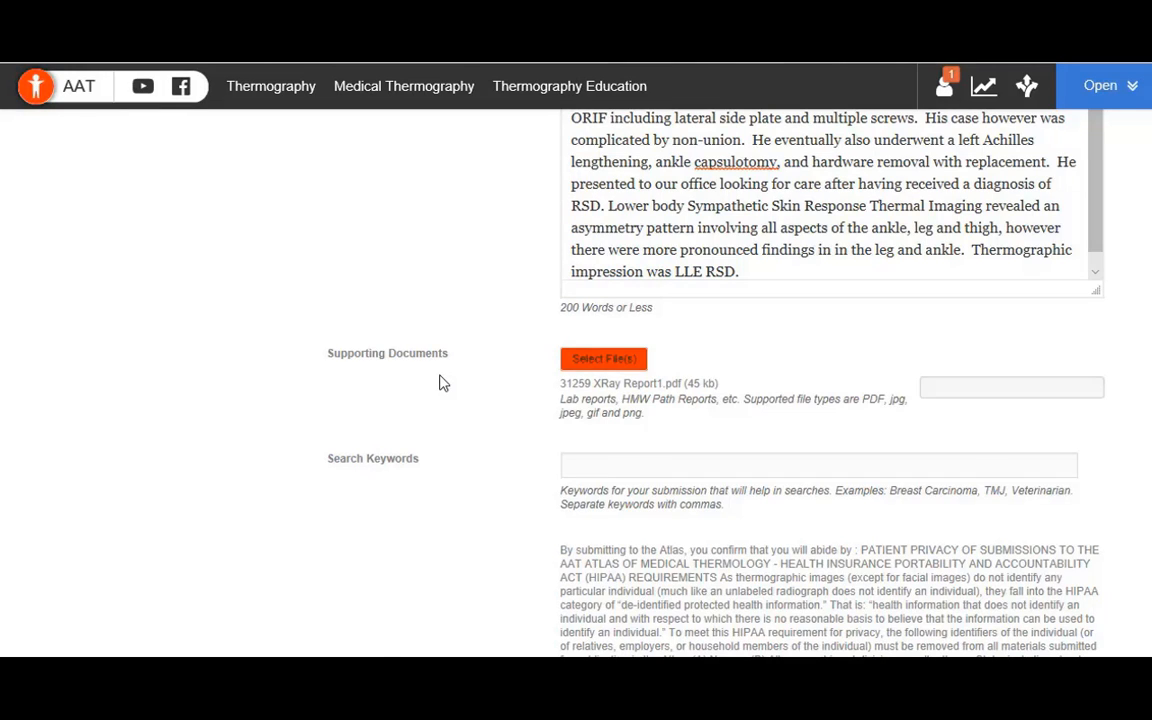
- Attach 31259 Xray Report2.pdf as a second supporting document
{"action": "left_click", "coordinate": [578, 362]}
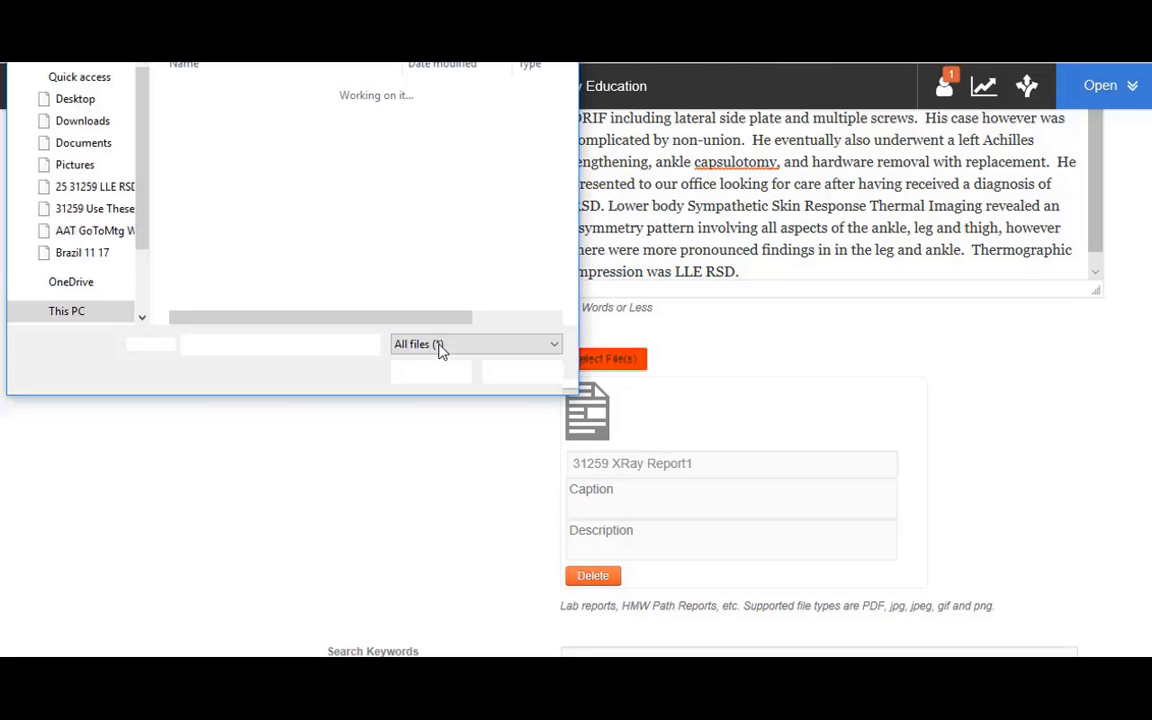
{"action": "left_click", "coordinate": [257, 170]}
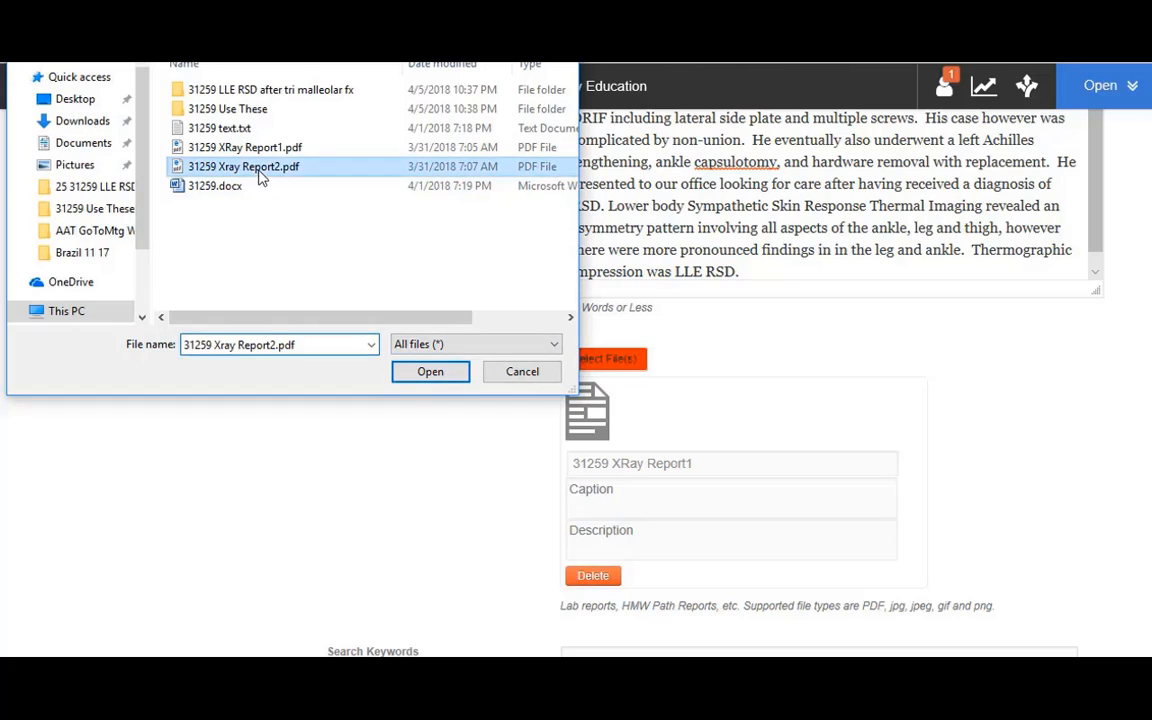
{"action": "left_click", "coordinate": [430, 372]}
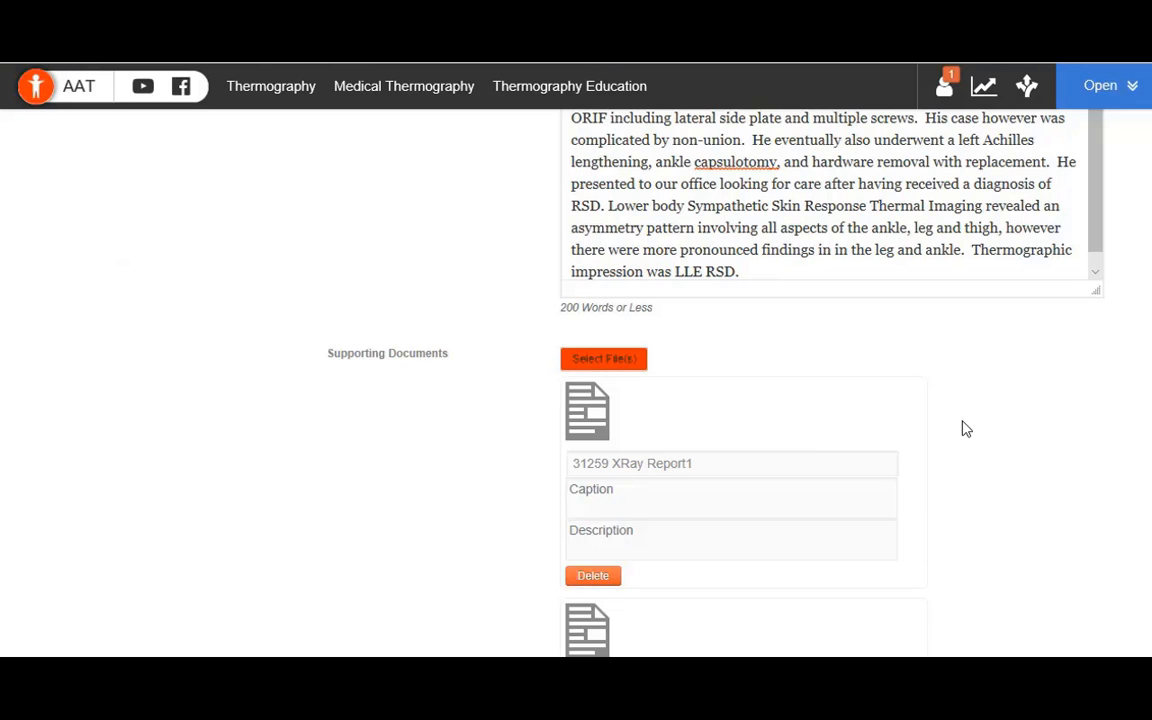
- Delete the repeated 'in' so the case details read 'findings in the leg and ankle'
{"action": "scroll", "coordinate": [966, 429], "scroll_direction": "up", "scroll_amount": 3}
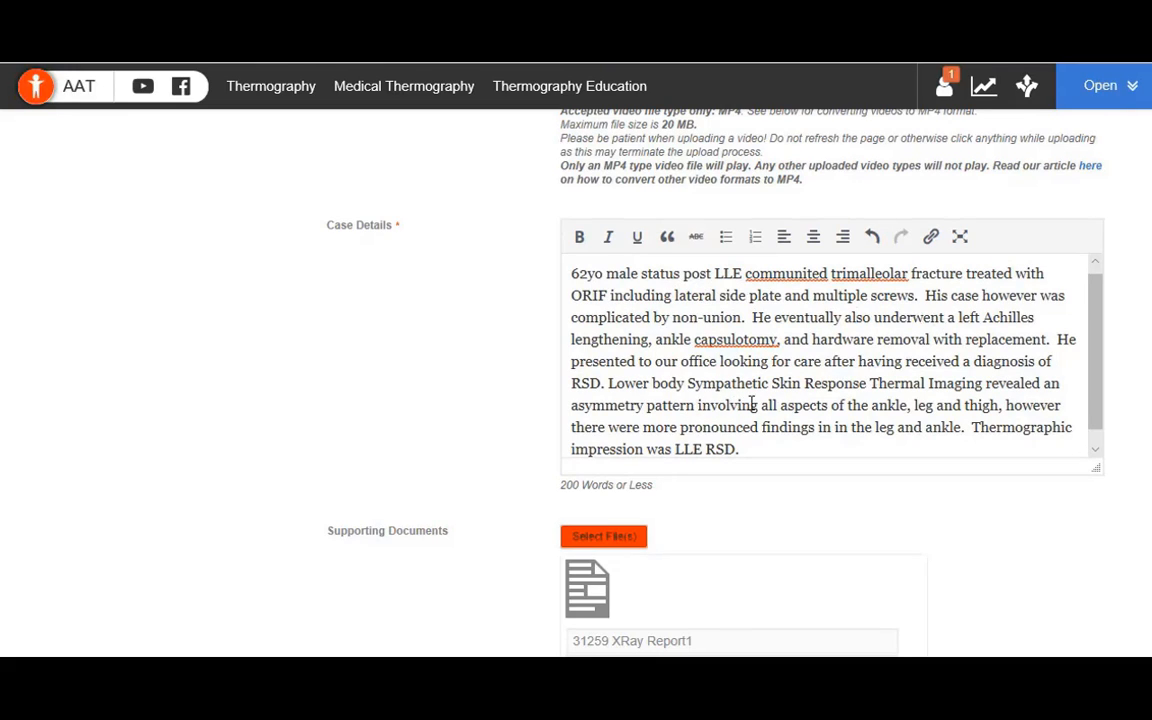
{"action": "left_click", "coordinate": [837, 429]}
{"action": "key", "text": "Delete"}
{"action": "key", "text": "Delete"}
{"action": "key", "text": "Delete"}
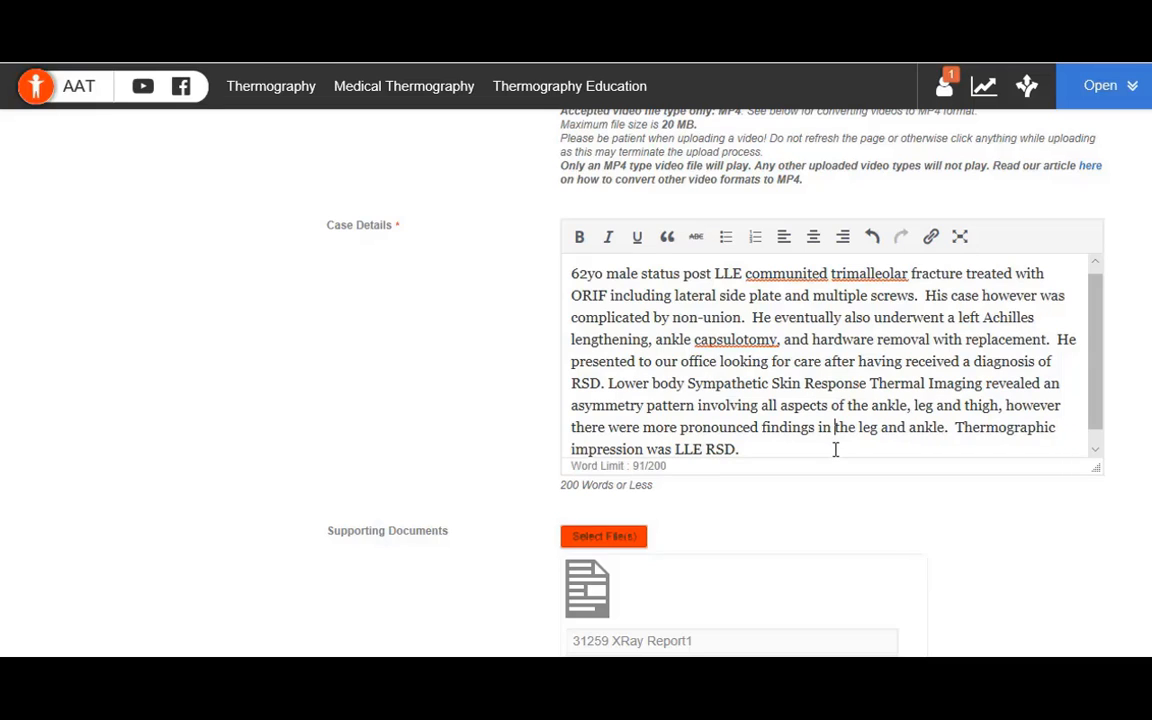
- Scroll through the form to review the uploaded images
{"action": "scroll", "coordinate": [836, 450], "scroll_direction": "up", "scroll_amount": 10}
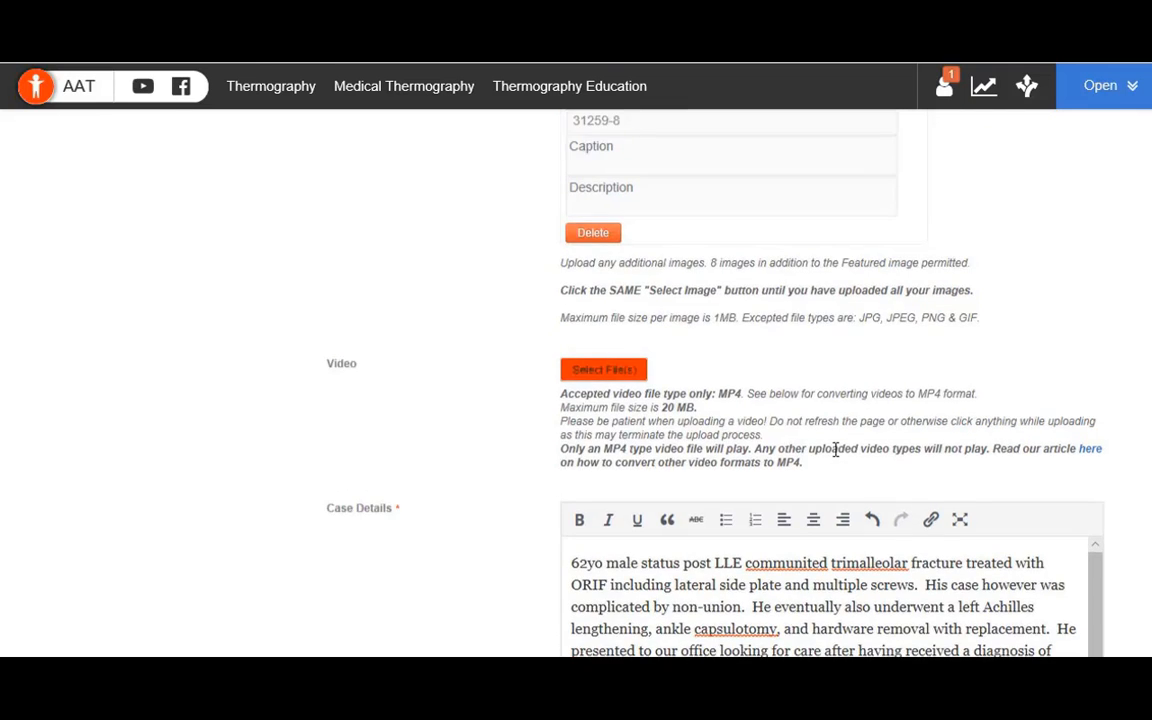
{"action": "scroll", "coordinate": [836, 450], "scroll_direction": "up", "scroll_amount": 5}
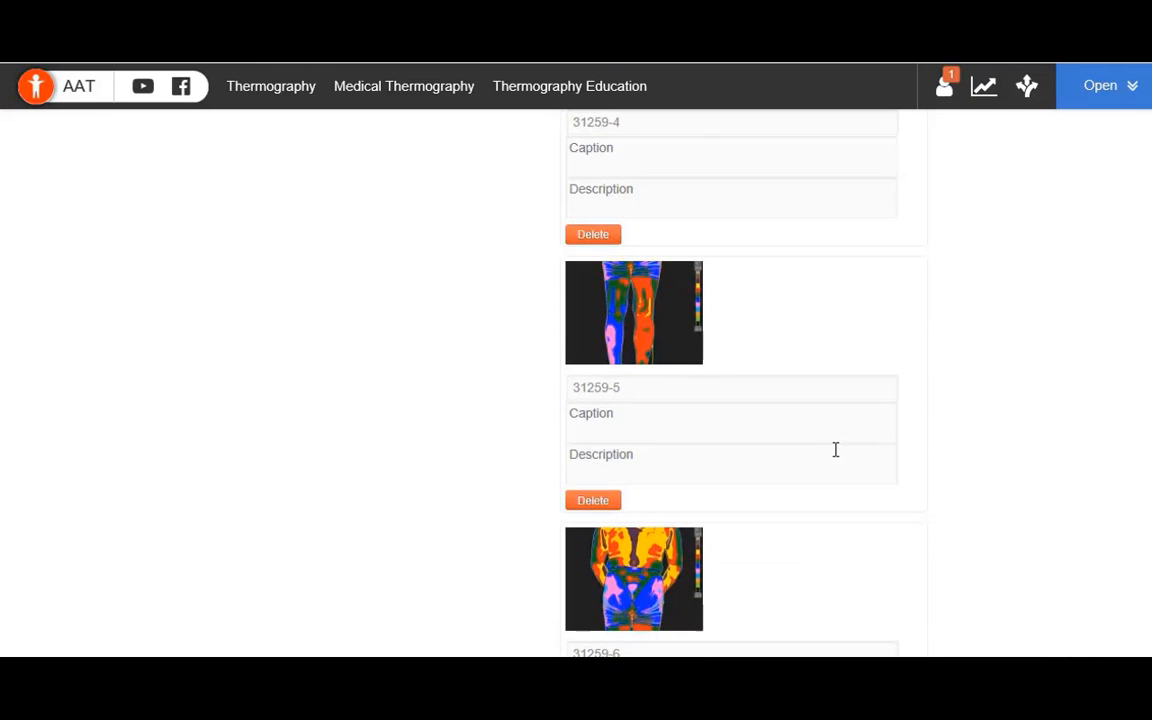
{"action": "scroll", "coordinate": [836, 450], "scroll_direction": "up", "scroll_amount": 3}
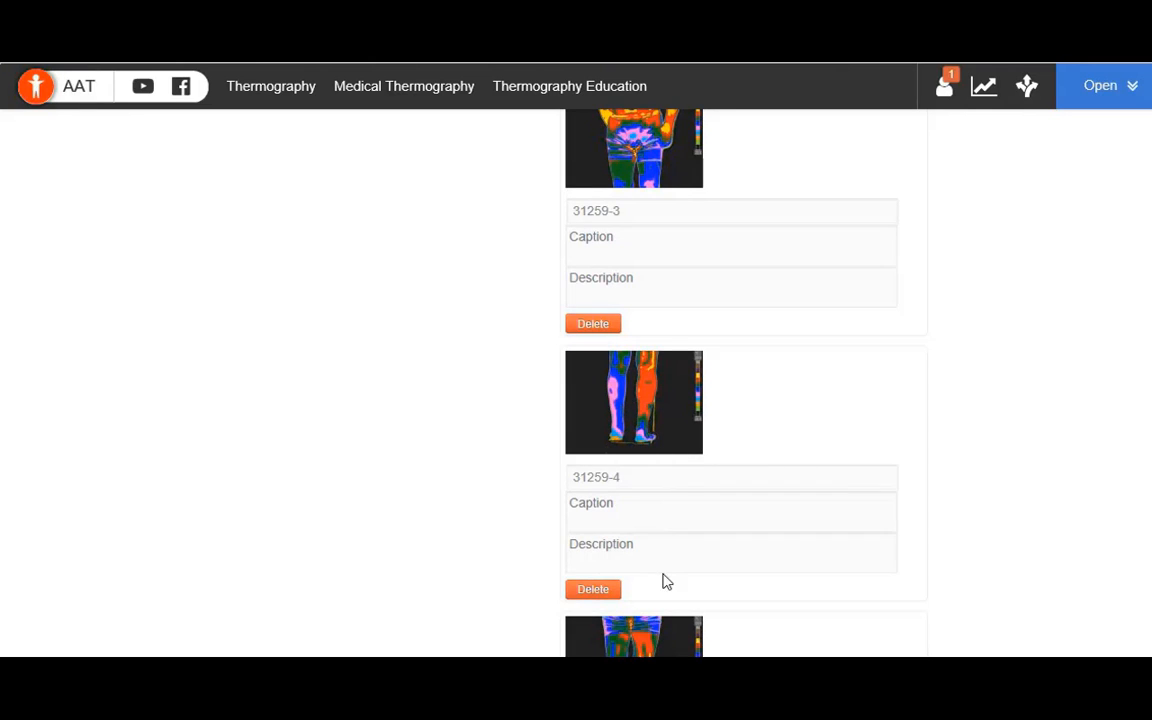
{"action": "scroll", "coordinate": [761, 411], "scroll_direction": "down", "scroll_amount": 1}
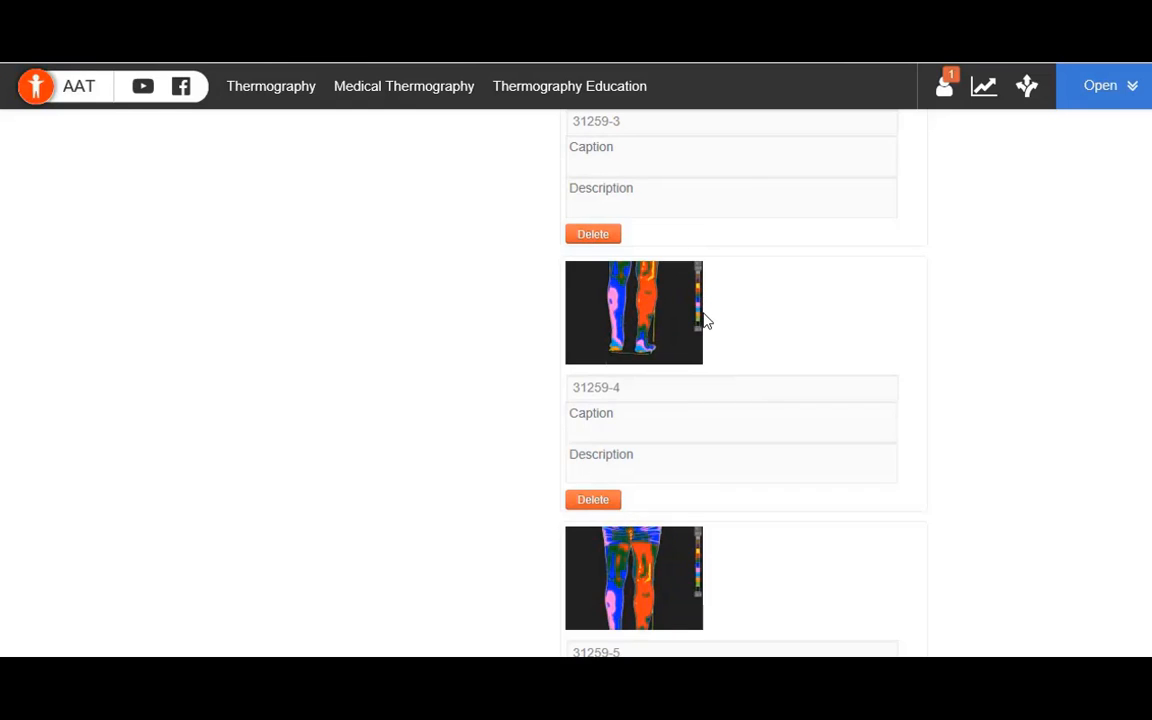
{"action": "scroll", "coordinate": [790, 378], "scroll_direction": "down", "scroll_amount": 5}
{"action": "scroll", "coordinate": [789, 373], "scroll_direction": "down", "scroll_amount": 4}
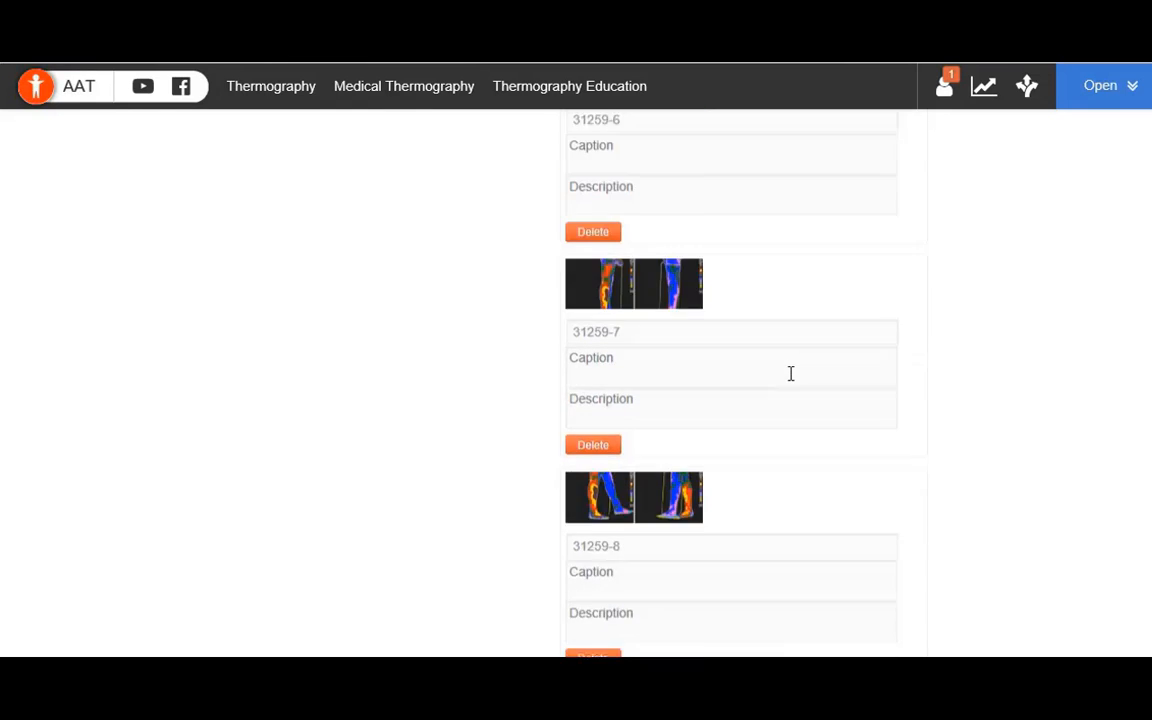
{"action": "scroll", "coordinate": [790, 373], "scroll_direction": "down", "scroll_amount": 10}
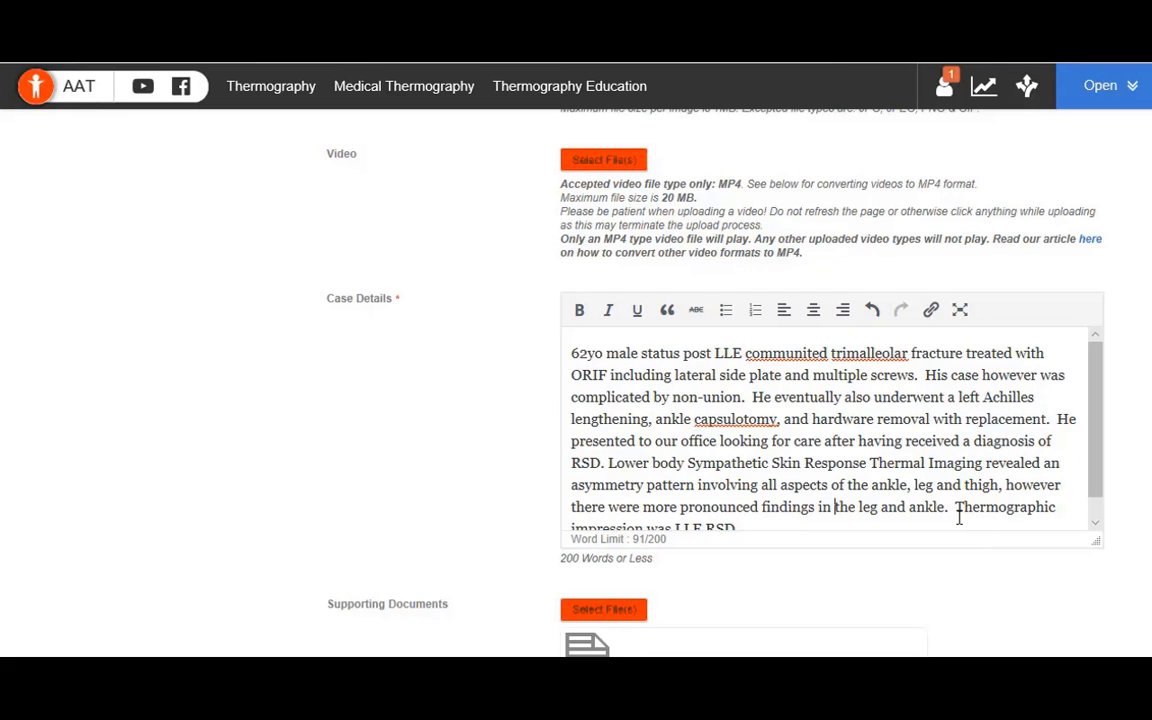
{"action": "scroll", "coordinate": [957, 507], "scroll_direction": "down", "scroll_amount": 1}
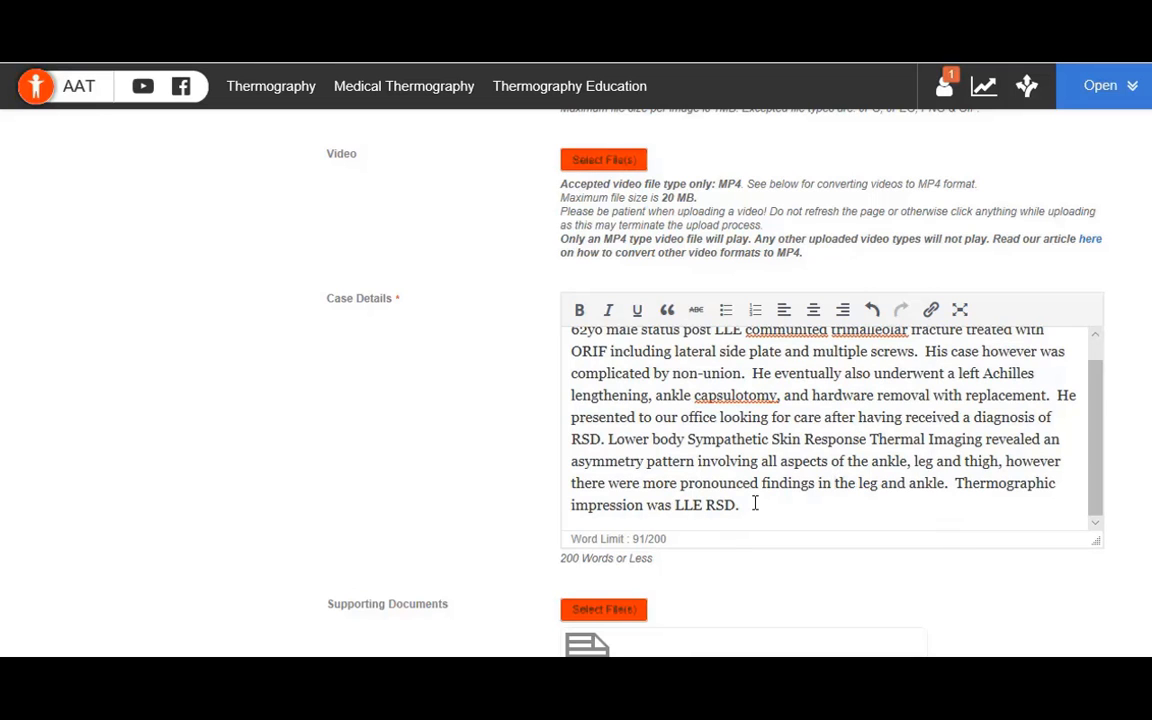
{"action": "scroll", "coordinate": [757, 510], "scroll_direction": "down", "scroll_amount": 8}
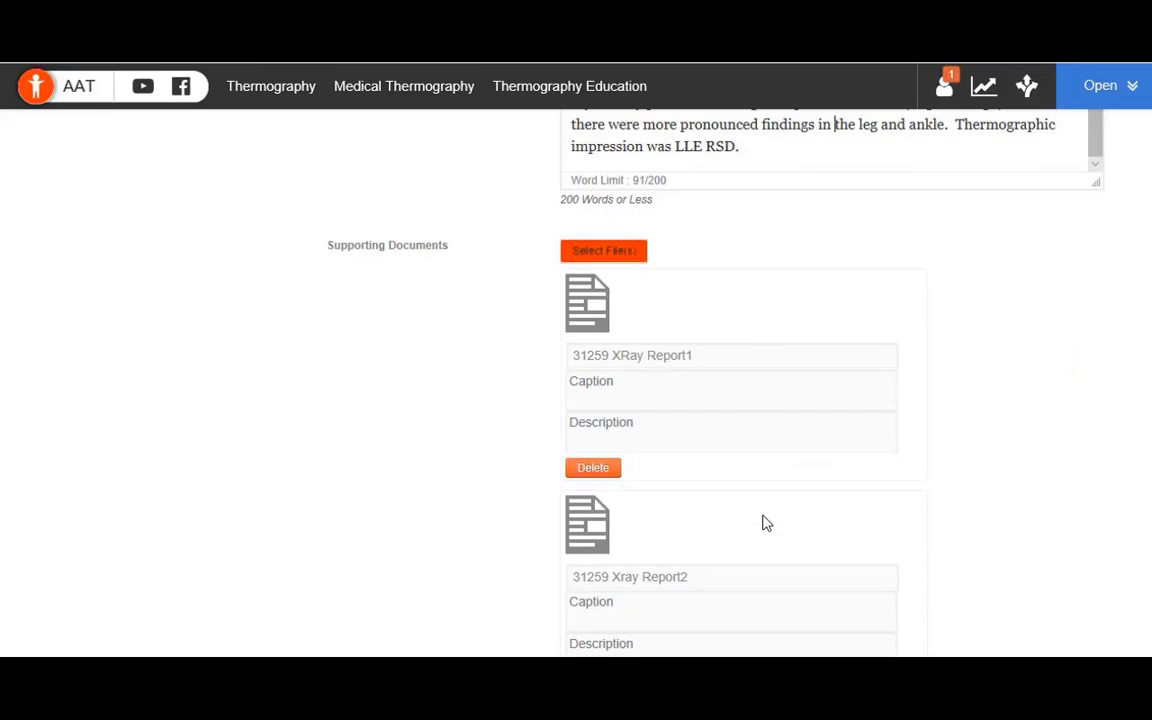
{"action": "scroll", "coordinate": [847, 497], "scroll_direction": "down", "scroll_amount": 1}
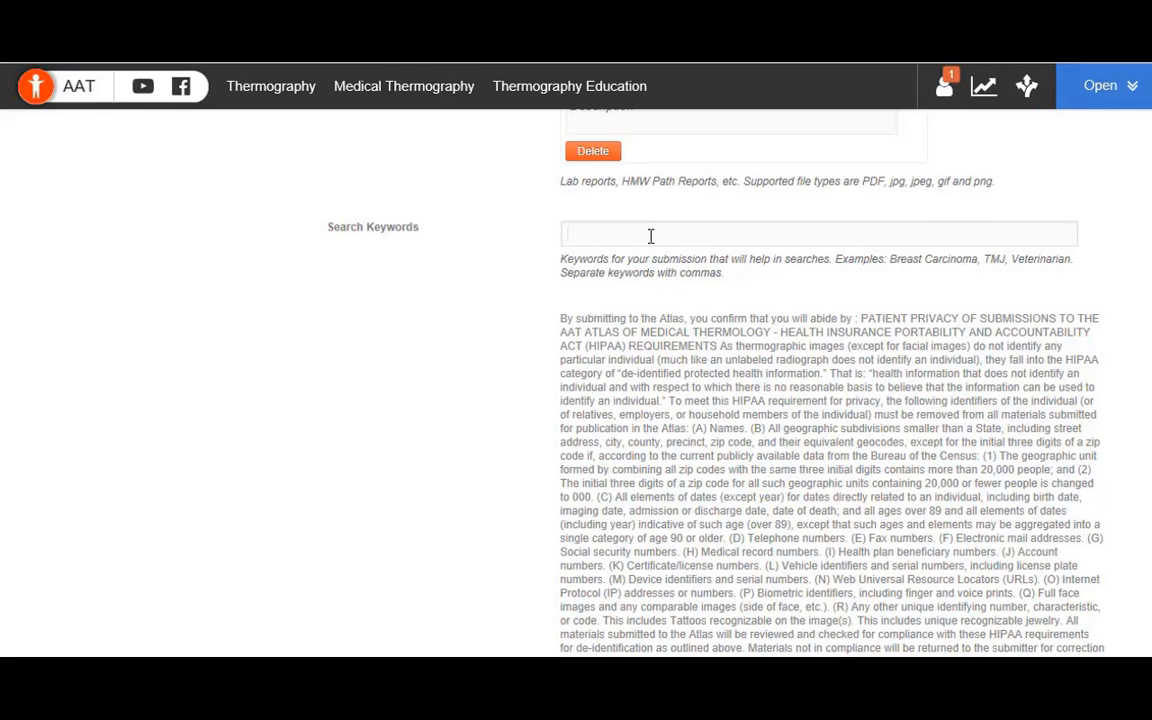
- Enter keywords 'Leg RSD, reflex sympathetic dystrophy, CRPS, Chronic regional pain syndrome, trimalleolar fracture, ankle fracture'
{"action": "type", "text": "Leg RSD, reflex sympathetic"}
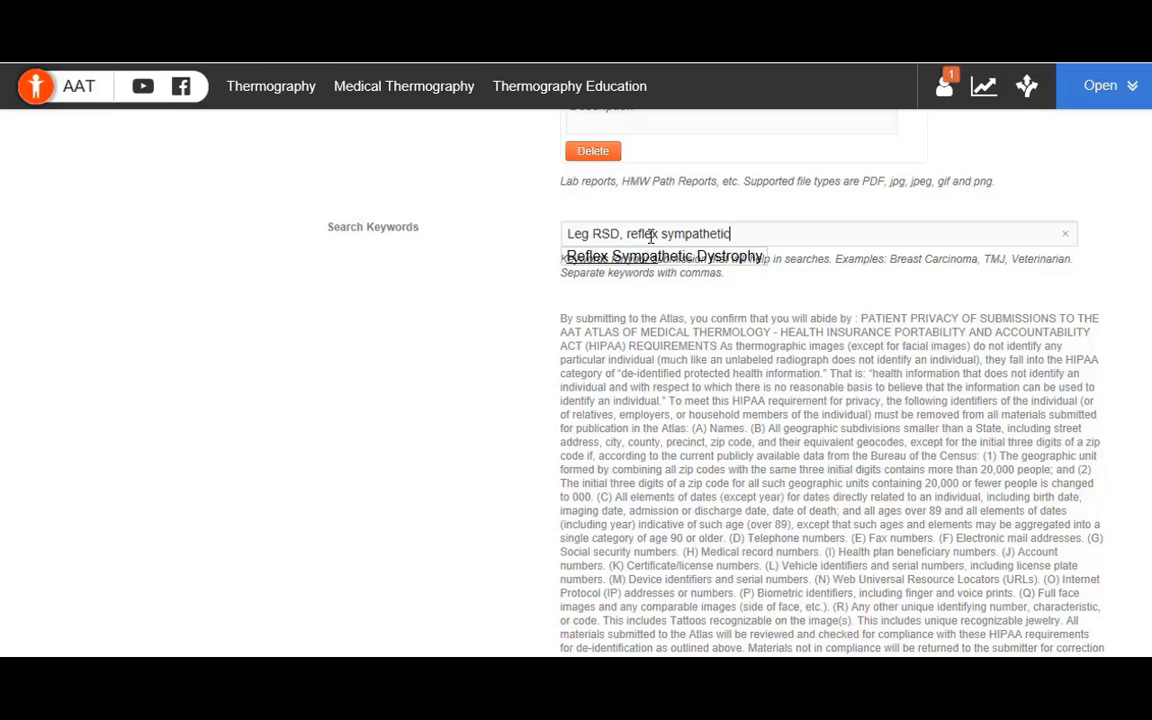
{"action": "type", "text": "dysr"}
{"action": "type", "text": "rophy"}
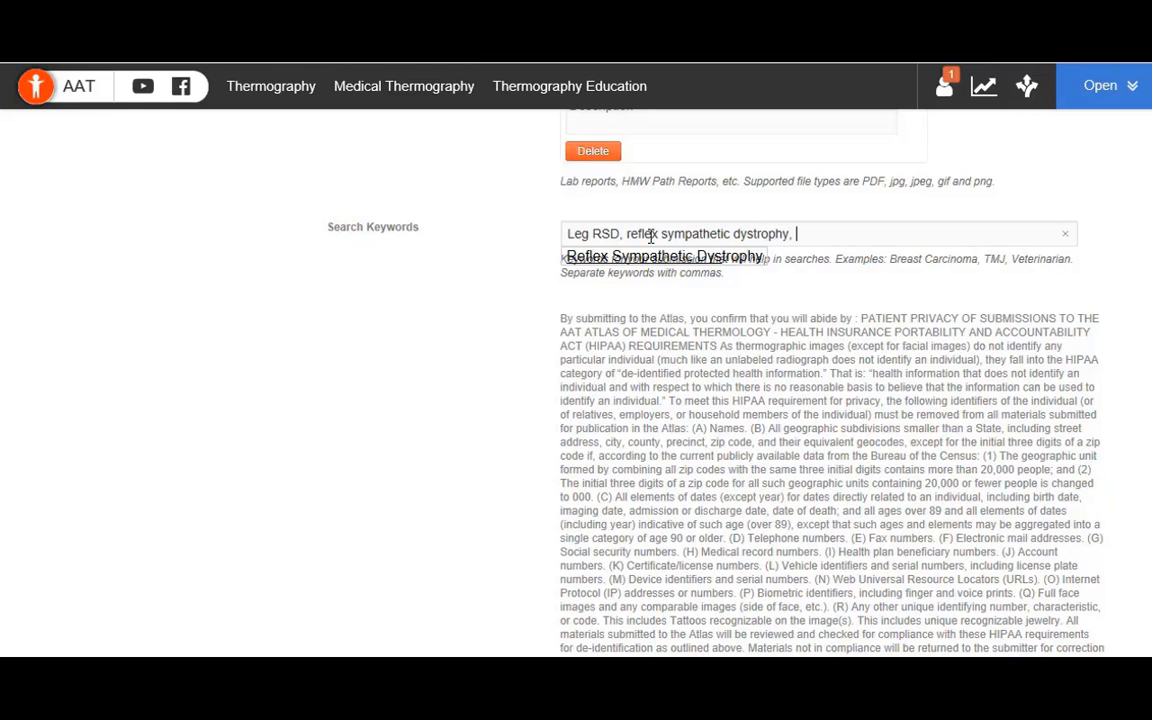
{"action": "type", "text": ", CRPS, C"}
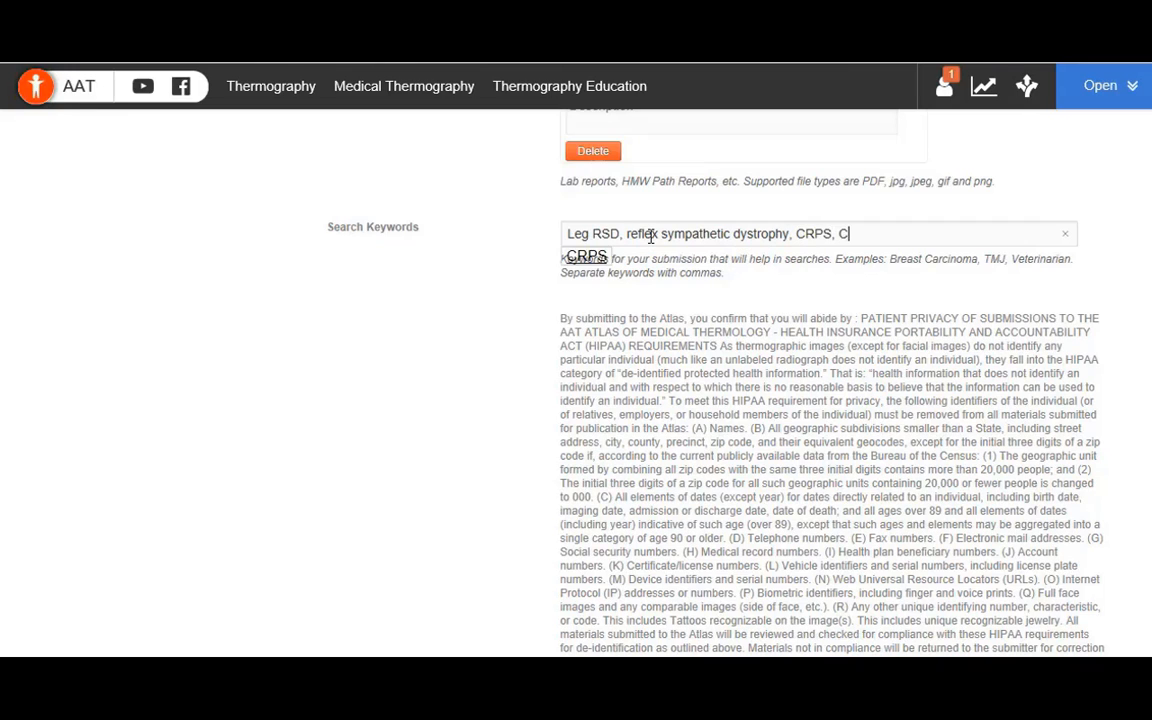
{"action": "type", "text": "hronic regional pain "}
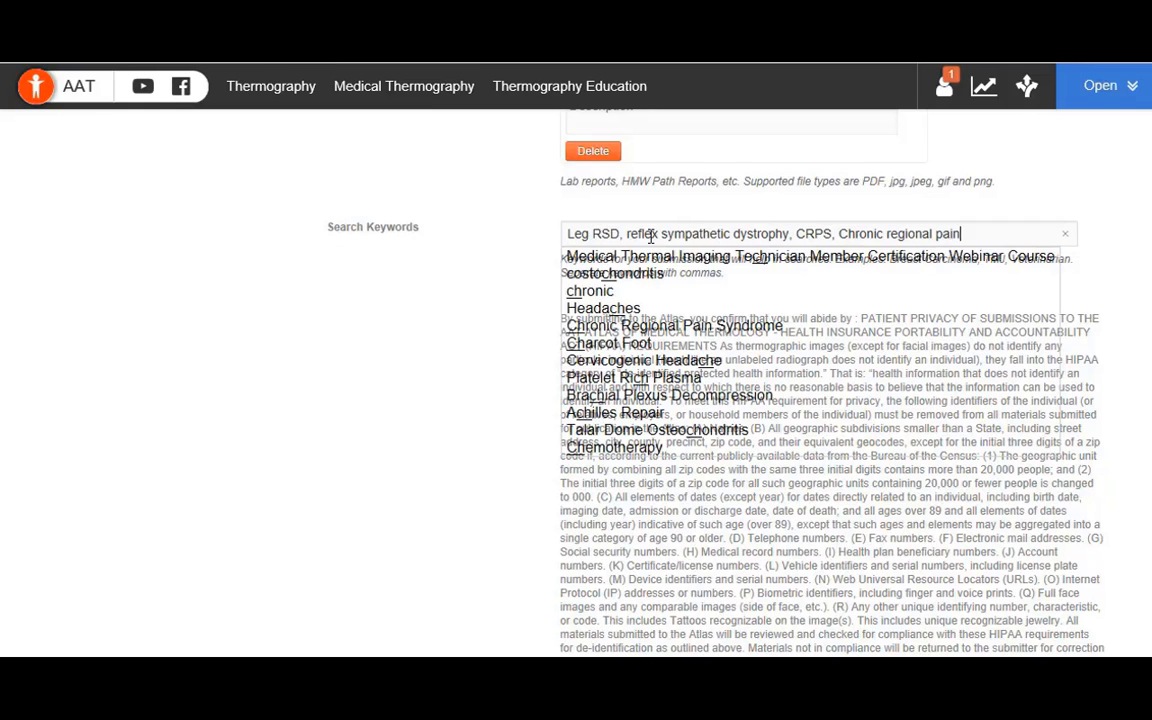
{"action": "type", "text": "syn"}
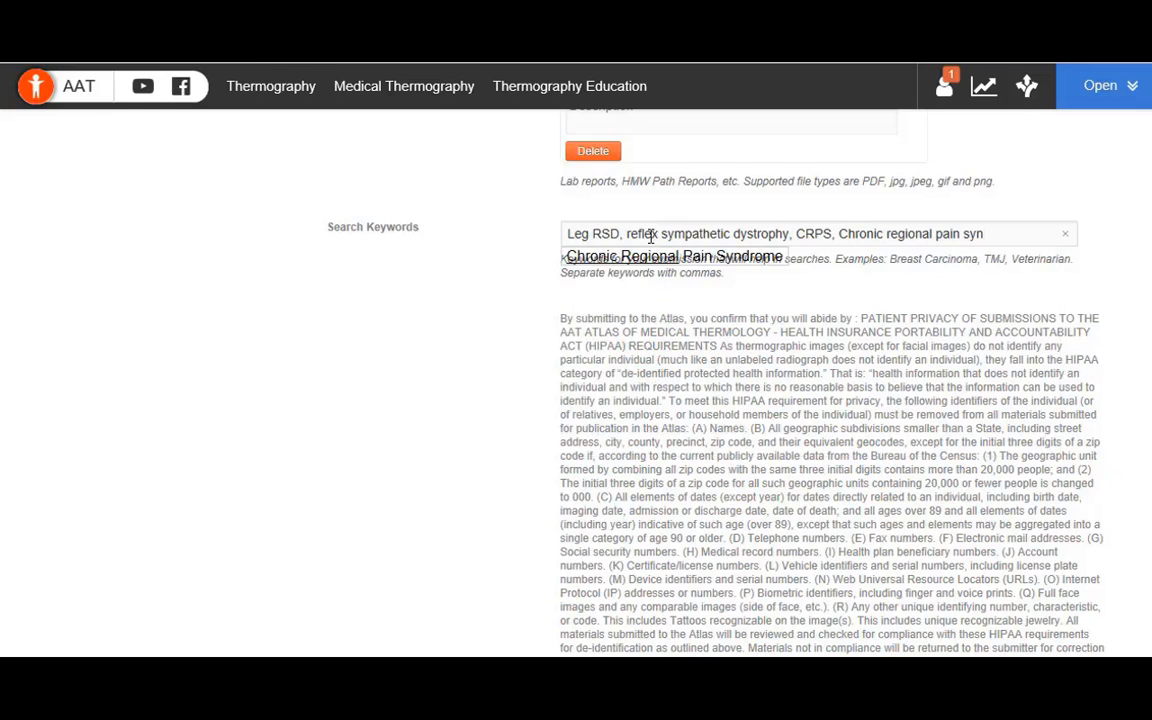
{"action": "type", "text": "drome, "}
{"action": "type", "text": "trem"}
{"action": "key", "text": "BackSpace"}
{"action": "key", "text": "BackSpace"}
{"action": "type", "text": "imalleol"}
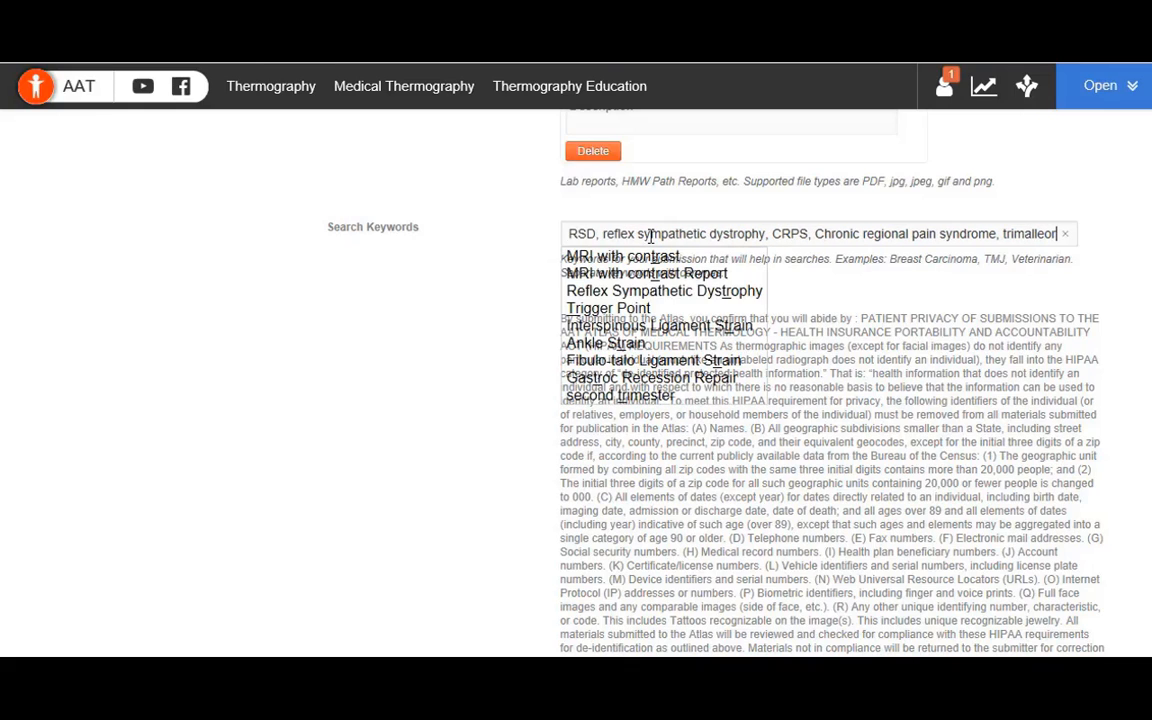
{"action": "key", "text": "BackSpace"}
{"action": "key", "text": "BackSpace"}
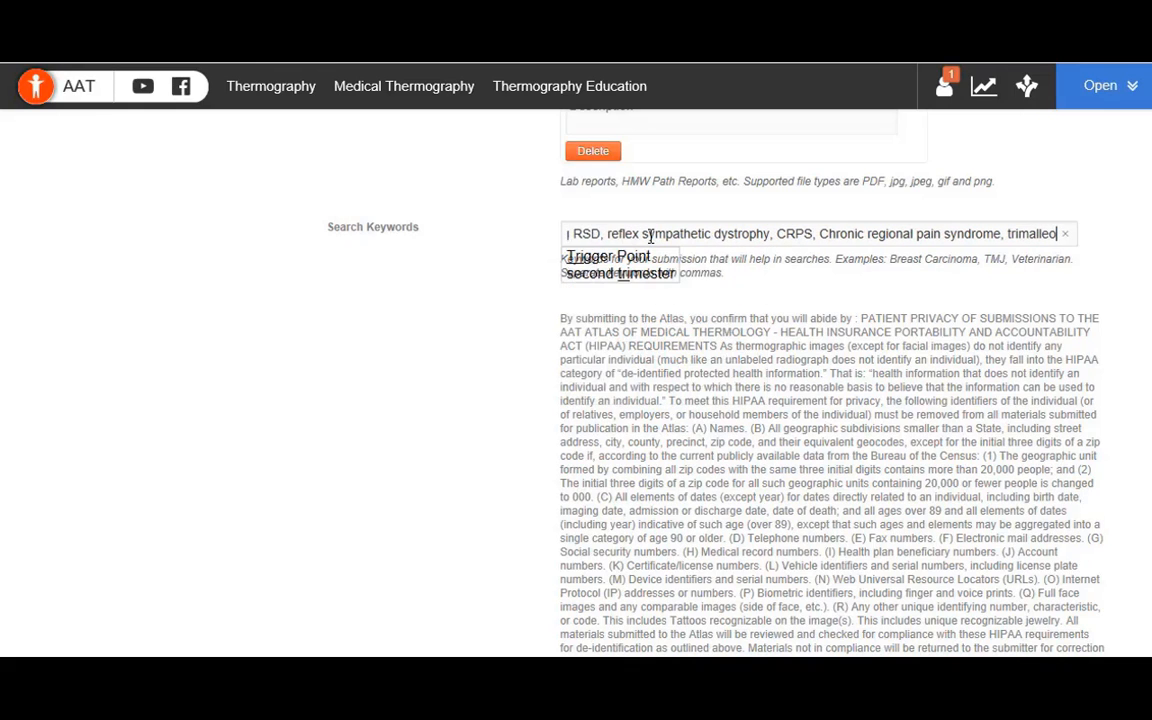
{"action": "type", "text": "olar"}
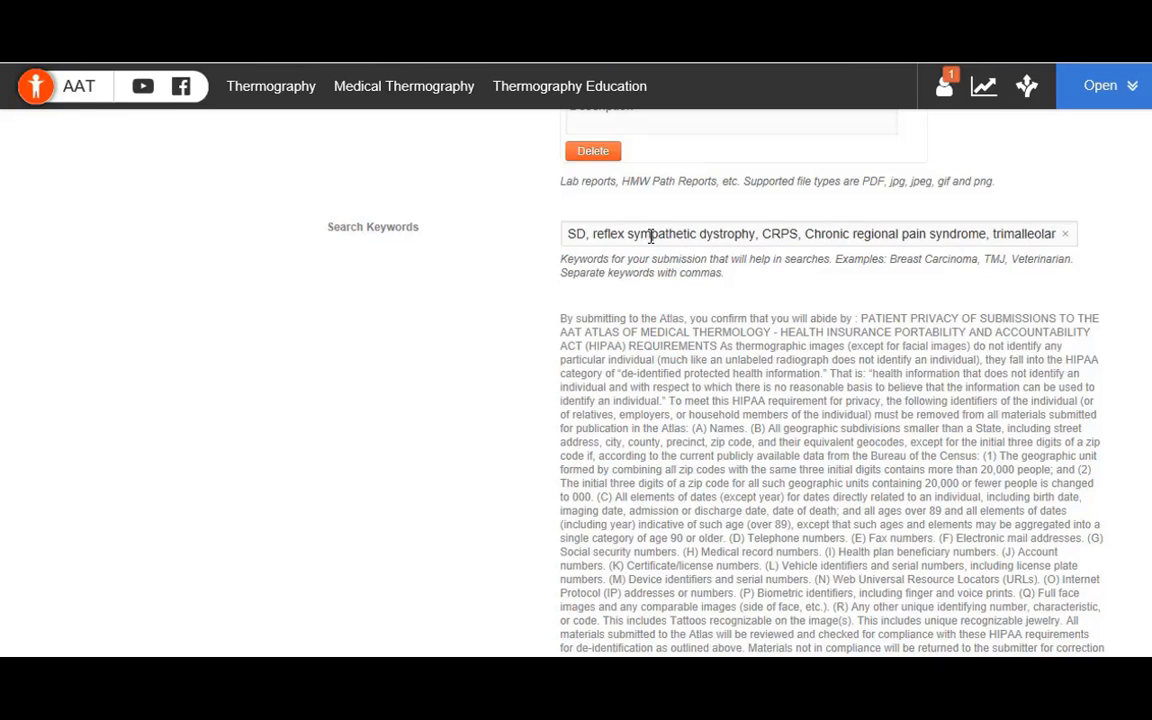
{"action": "type", "text": " fracture"}
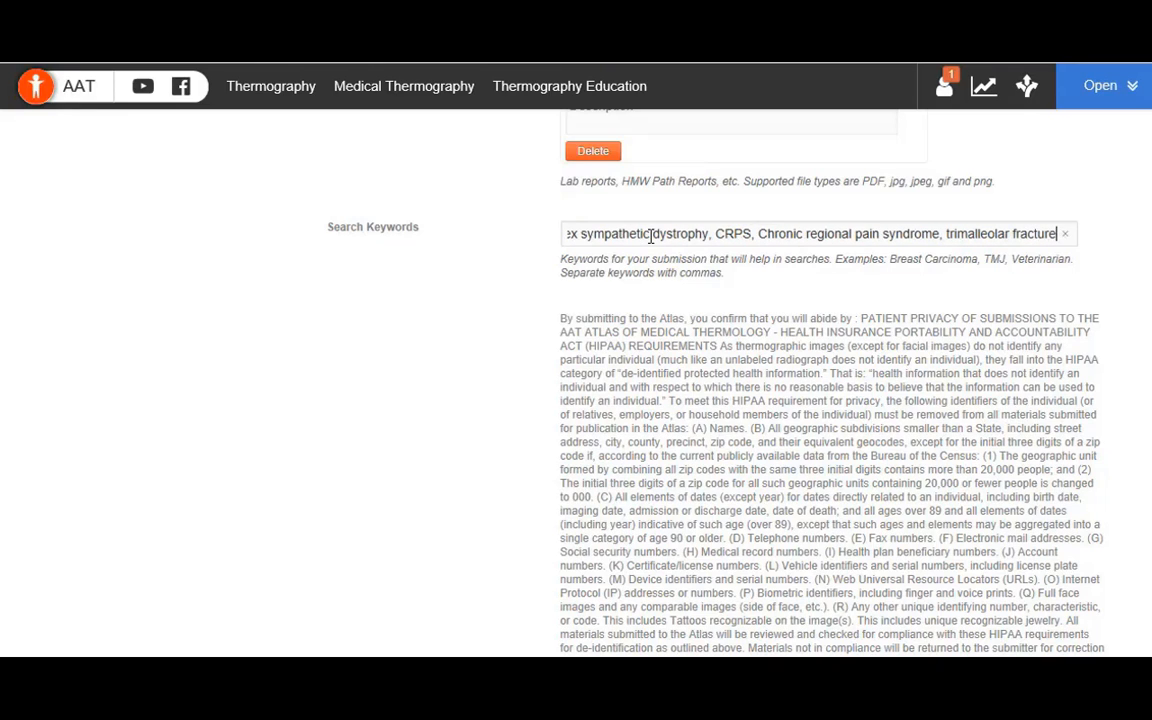
{"action": "type", "text": ", "}
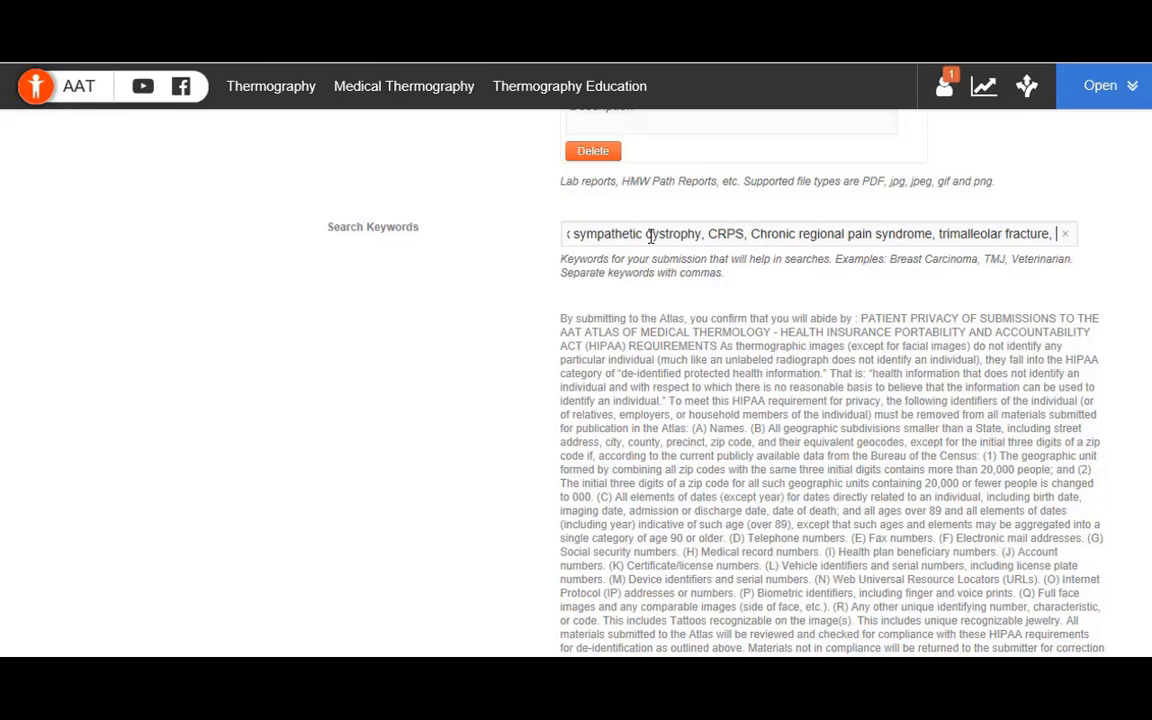
{"action": "type", "text": "ankle fr"}
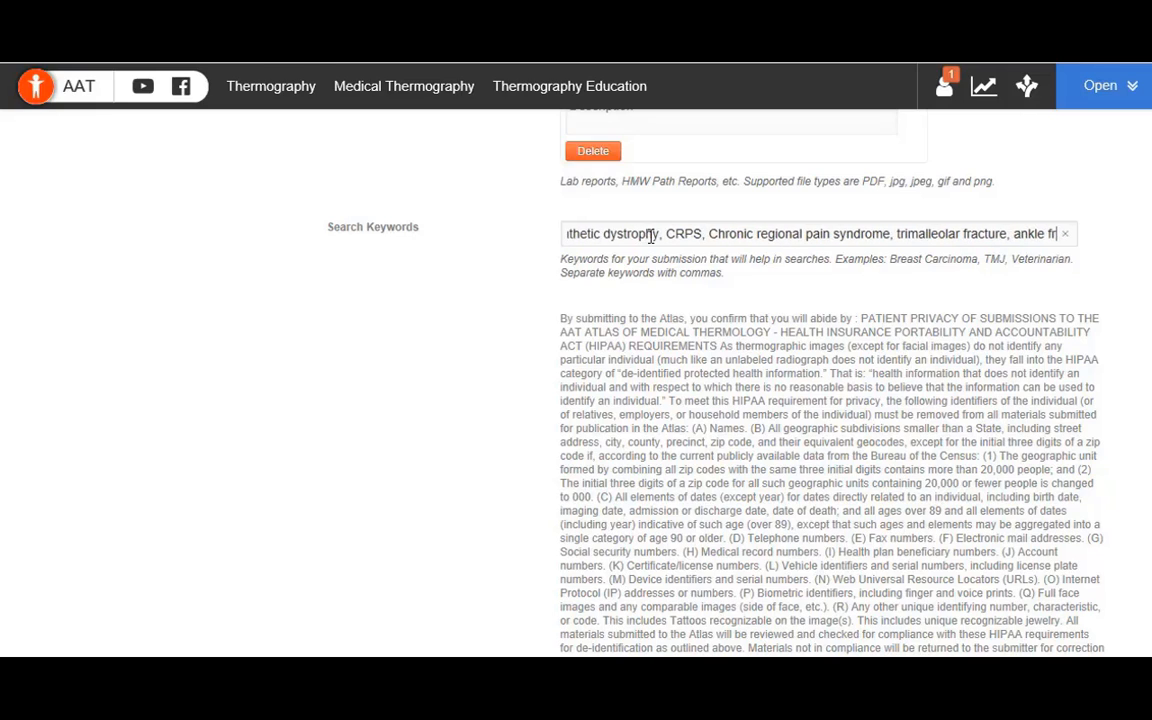
{"action": "type", "text": "acture"}
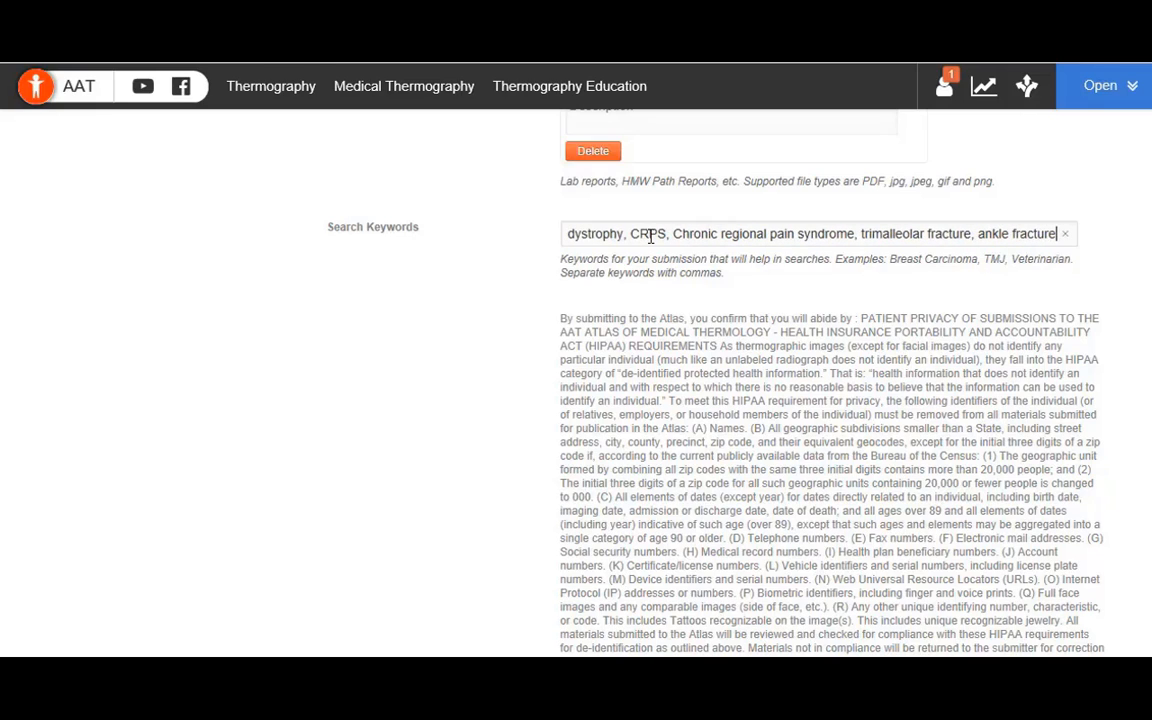
{"action": "left_click", "coordinate": [528, 312]}
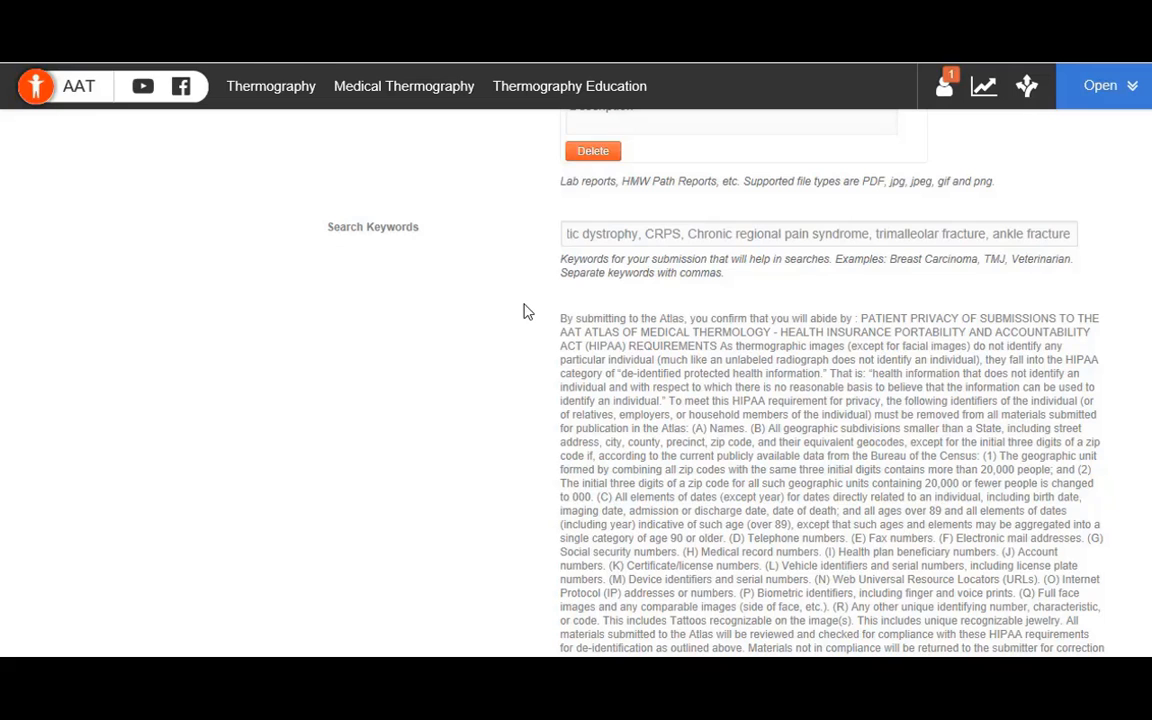
- Save the abnormal thermography submission as a draft
{"action": "scroll", "coordinate": [520, 340], "scroll_direction": "down", "scroll_amount": 5}
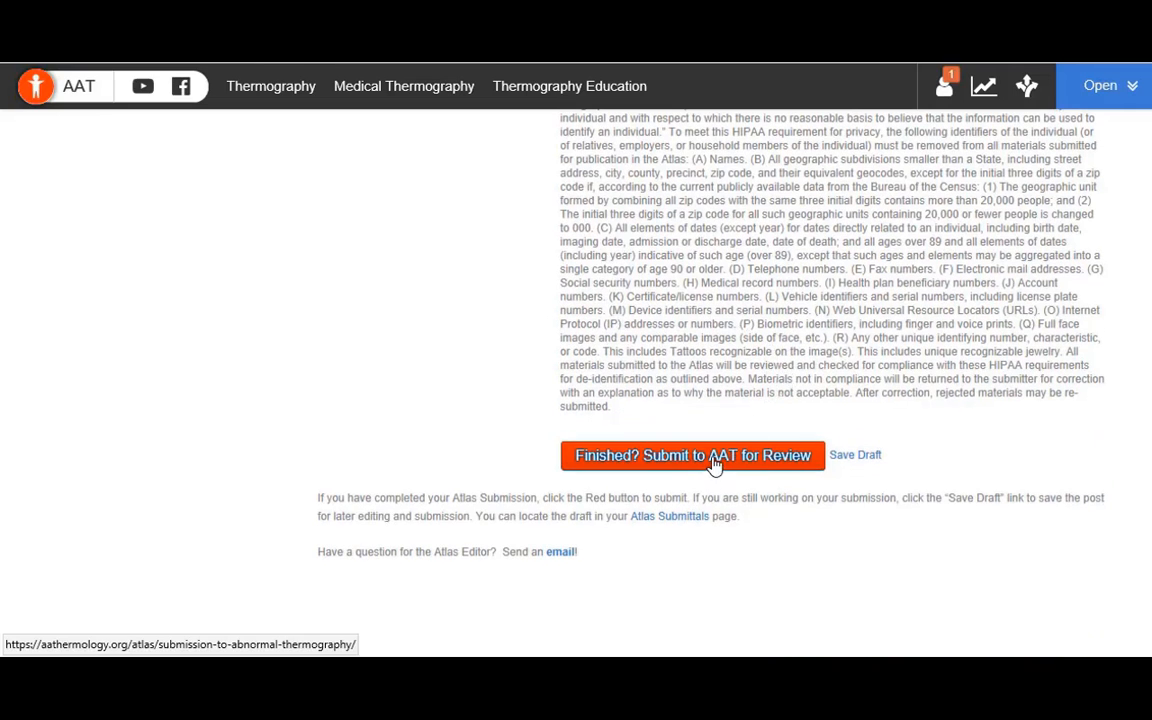
{"action": "left_click", "coordinate": [855, 458]}
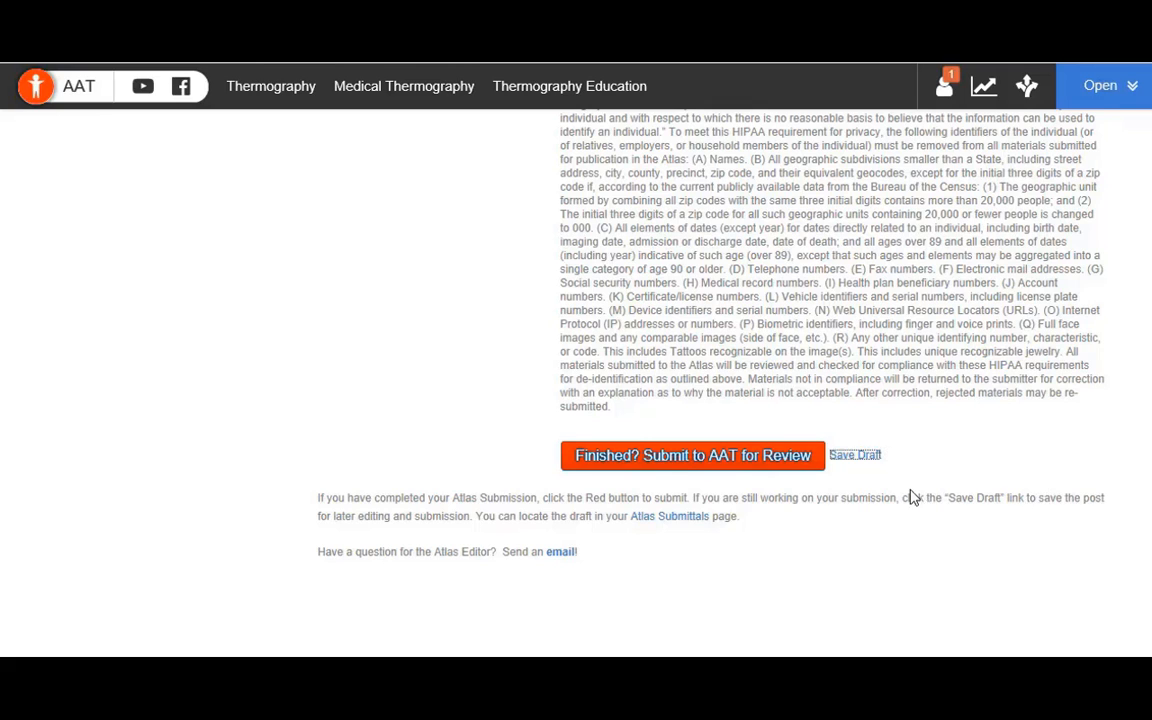
{"action": "scroll", "coordinate": [743, 560], "scroll_direction": "up", "scroll_amount": 15}
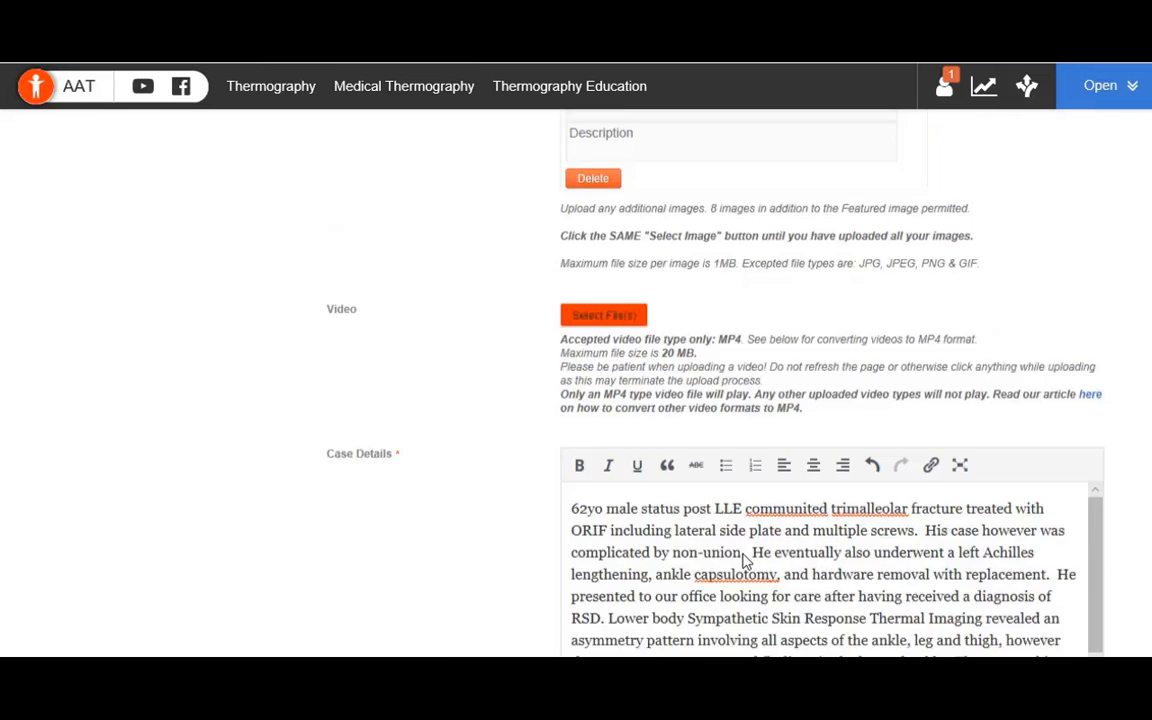
{"action": "scroll", "coordinate": [743, 560], "scroll_direction": "up", "scroll_amount": 15}
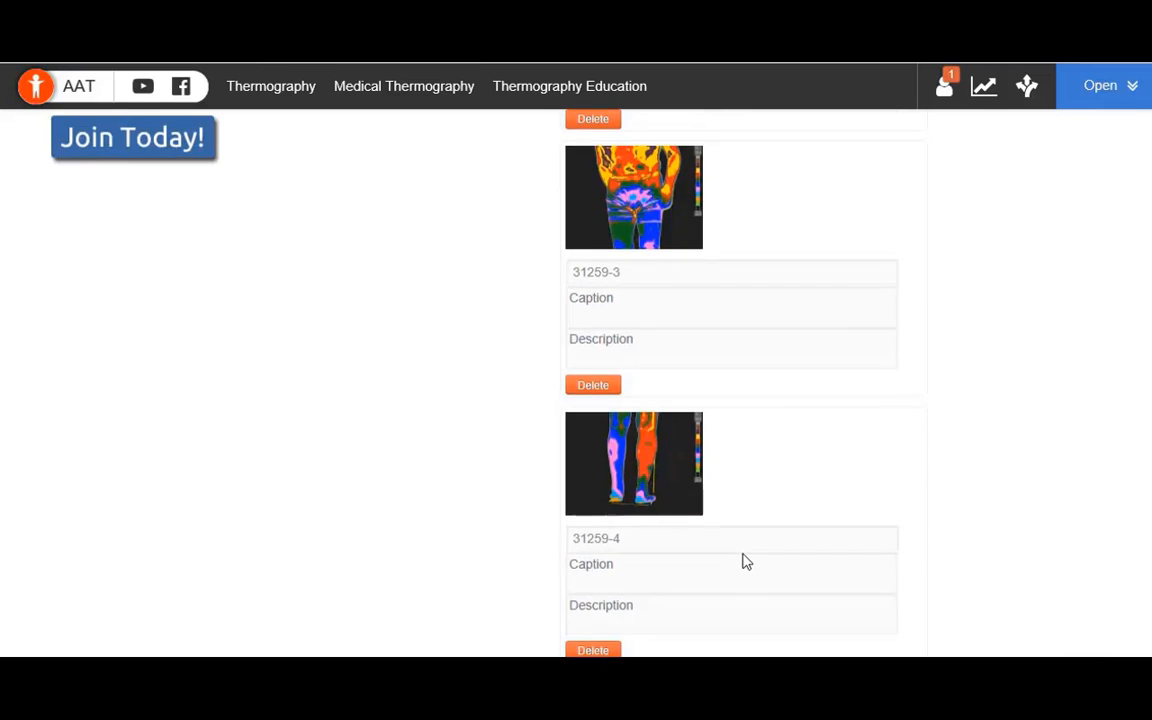
{"action": "scroll", "coordinate": [743, 562], "scroll_direction": "up", "scroll_amount": 15}
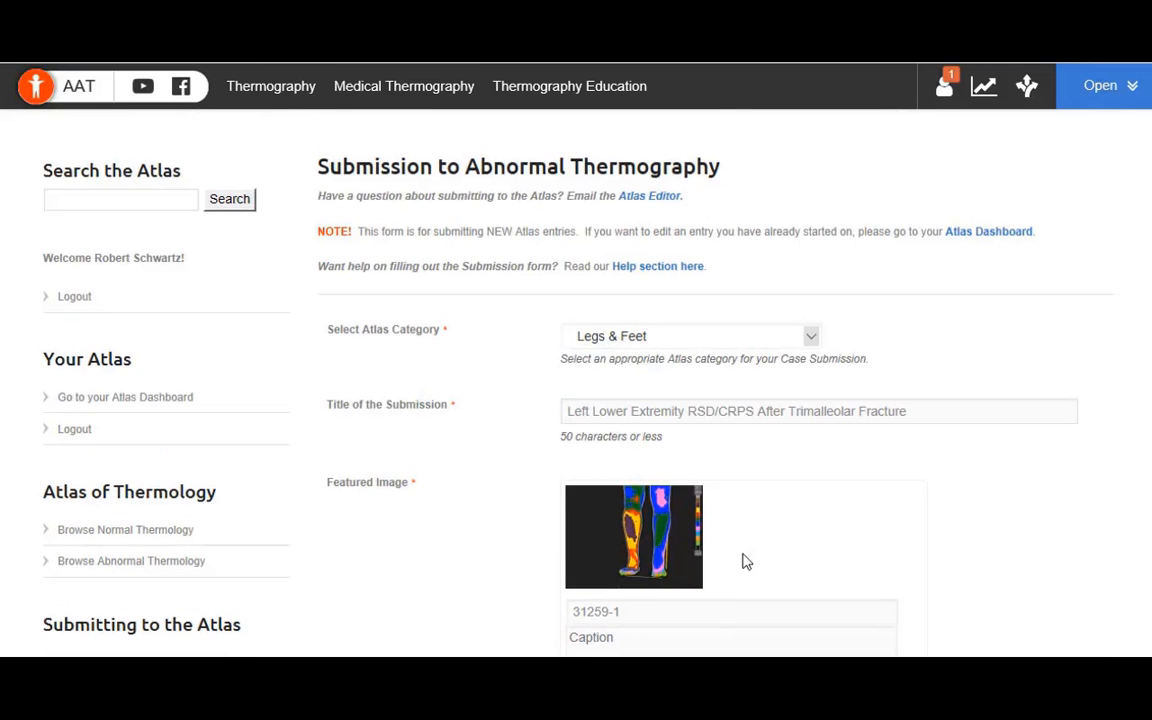
{"action": "scroll", "coordinate": [743, 561], "scroll_direction": "down", "scroll_amount": 1}
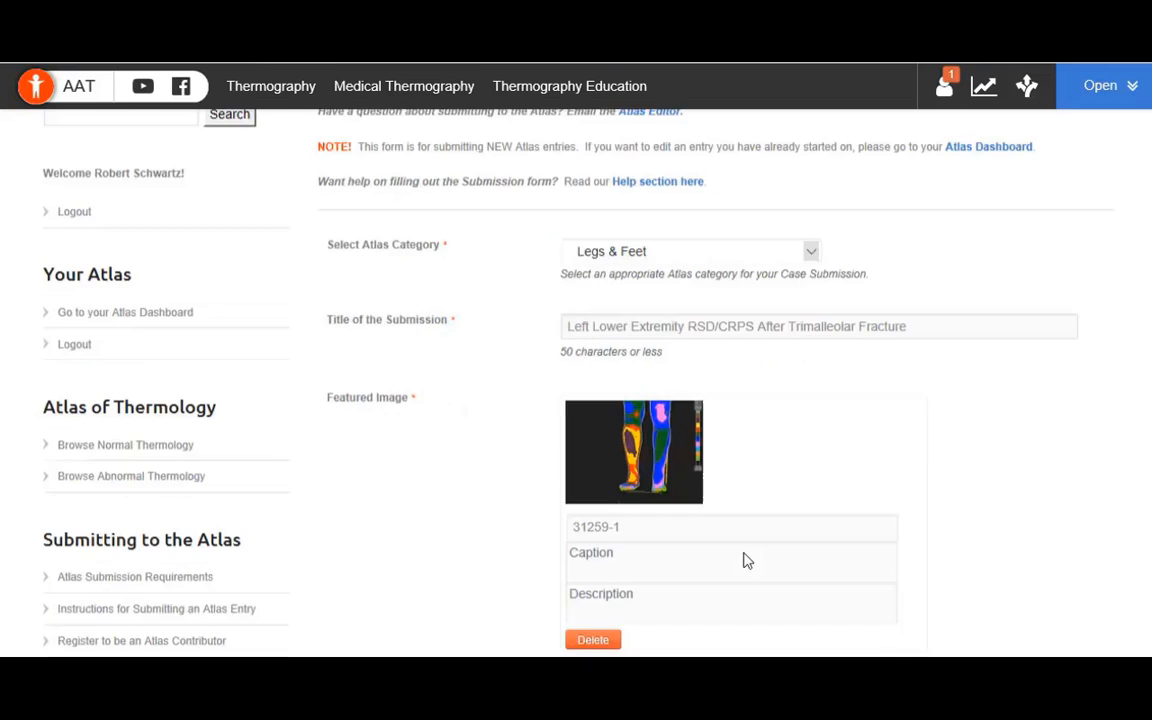
{"action": "scroll", "coordinate": [807, 478], "scroll_direction": "up", "scroll_amount": 1}
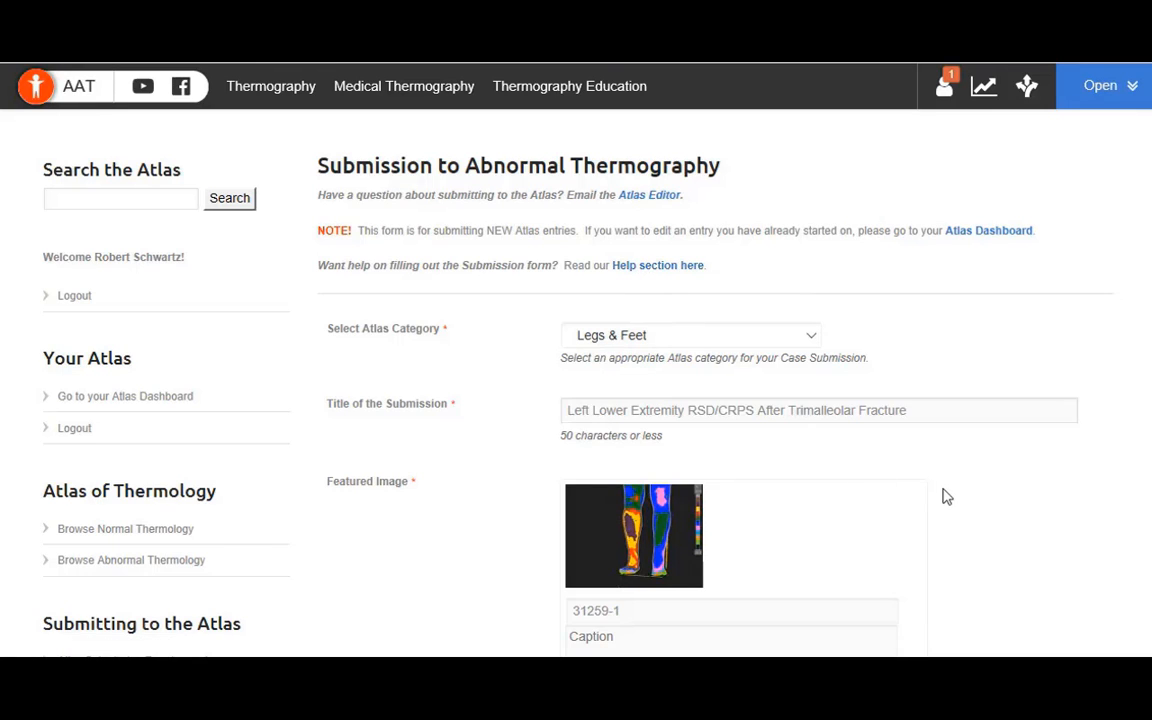
- Scroll down the form to review the case details, both X-ray reports and keywords
{"action": "scroll", "coordinate": [947, 497], "scroll_direction": "down", "scroll_amount": 3}
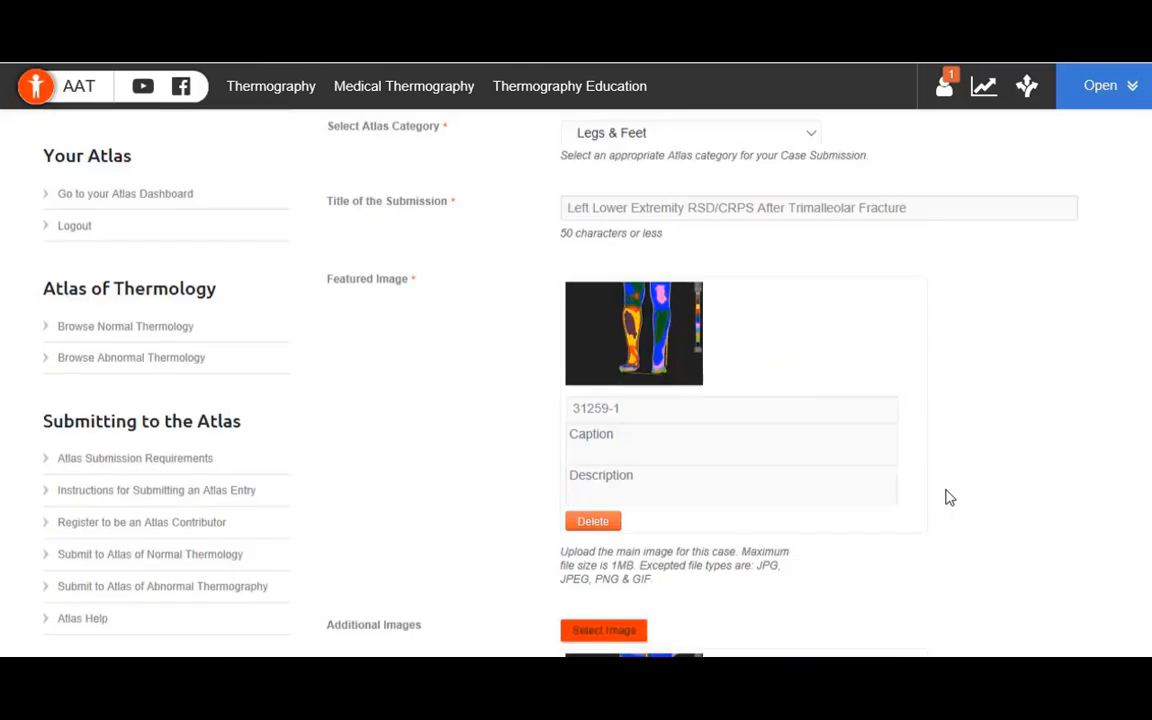
{"action": "scroll", "coordinate": [949, 497], "scroll_direction": "down", "scroll_amount": 3}
{"action": "scroll", "coordinate": [949, 497], "scroll_direction": "down", "scroll_amount": 4}
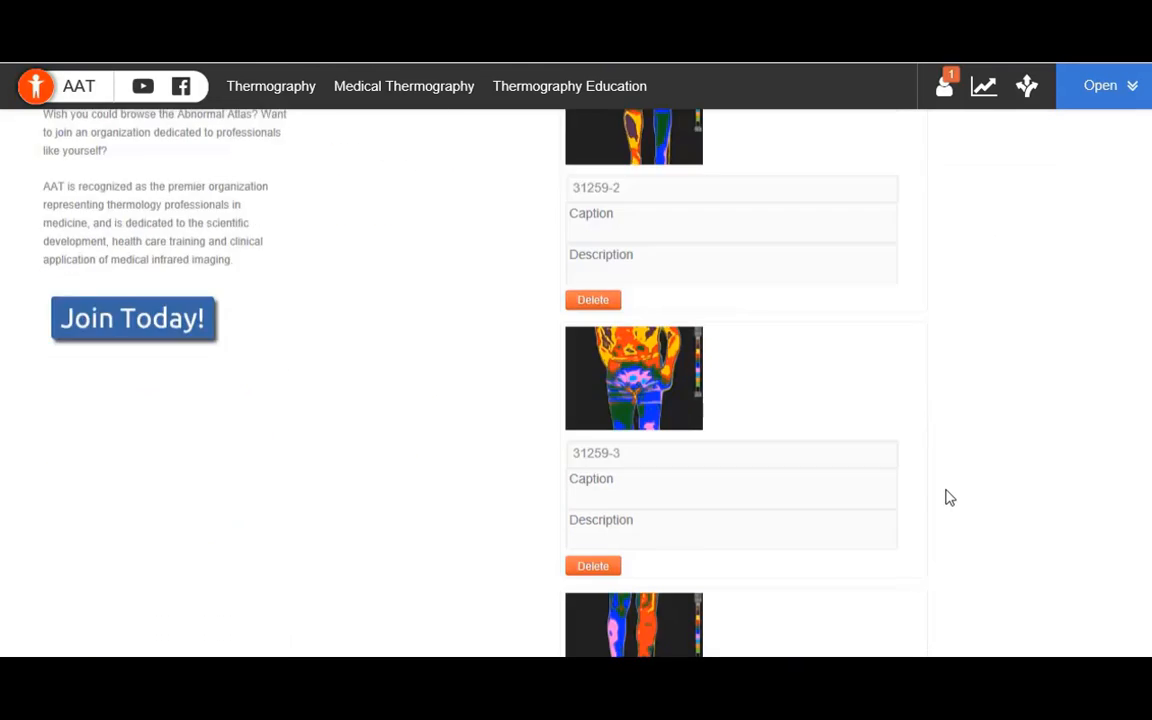
{"action": "scroll", "coordinate": [949, 497], "scroll_direction": "down", "scroll_amount": 8}
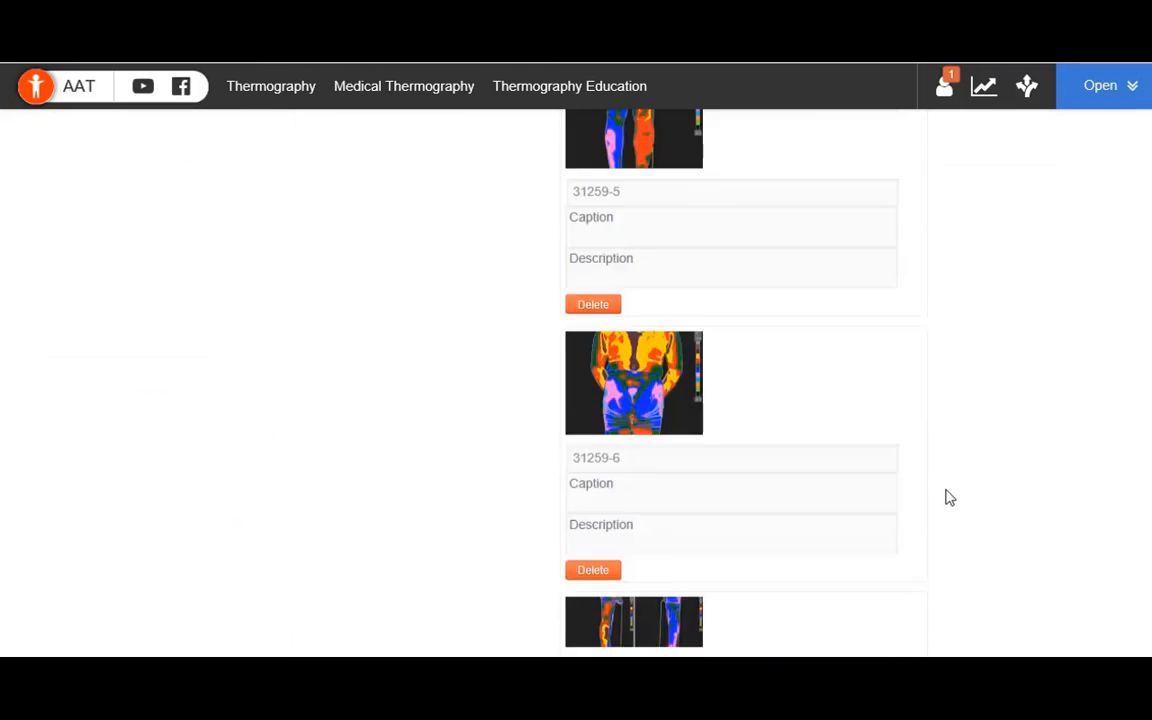
{"action": "scroll", "coordinate": [949, 497], "scroll_direction": "down", "scroll_amount": 12}
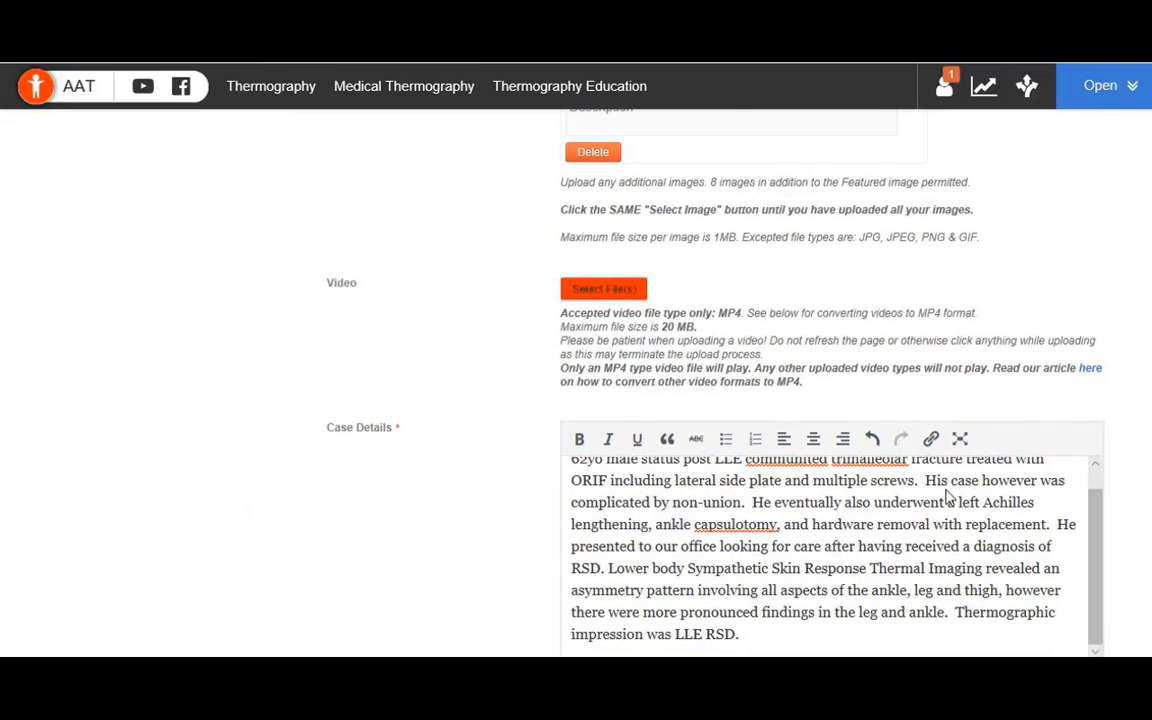
{"action": "scroll", "coordinate": [949, 497], "scroll_direction": "down", "scroll_amount": 3}
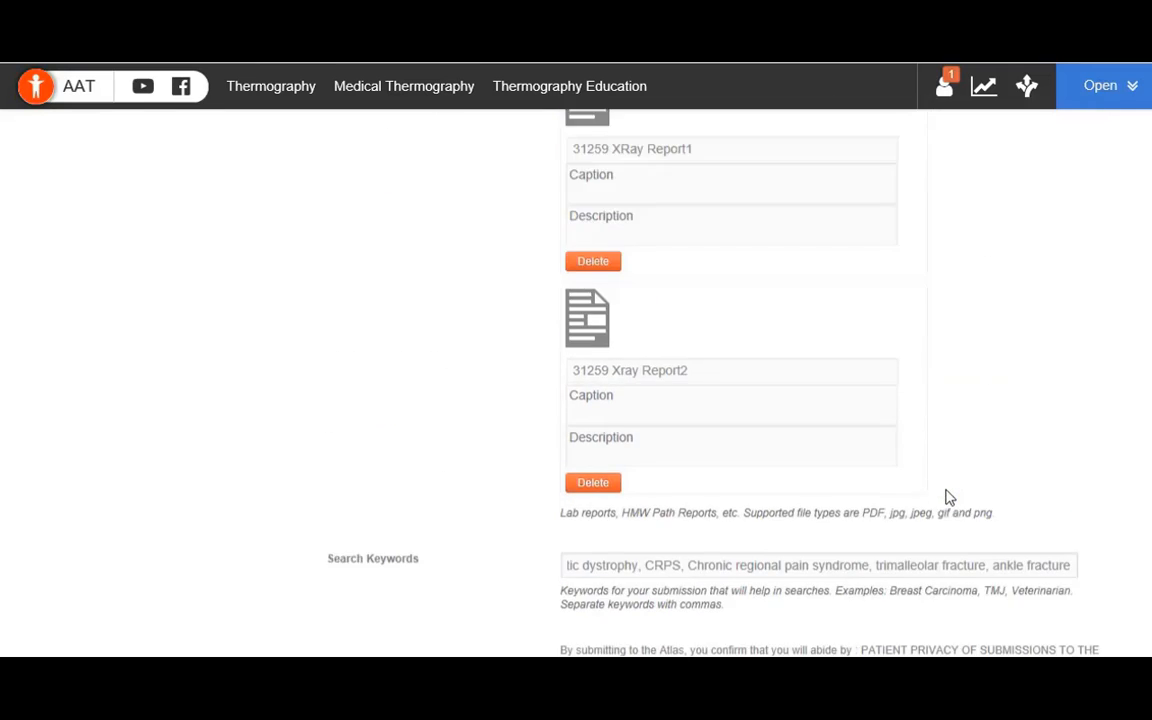
{"action": "scroll", "coordinate": [949, 497], "scroll_direction": "up", "scroll_amount": 3}
{"action": "scroll", "coordinate": [787, 517], "scroll_direction": "down", "scroll_amount": 10}
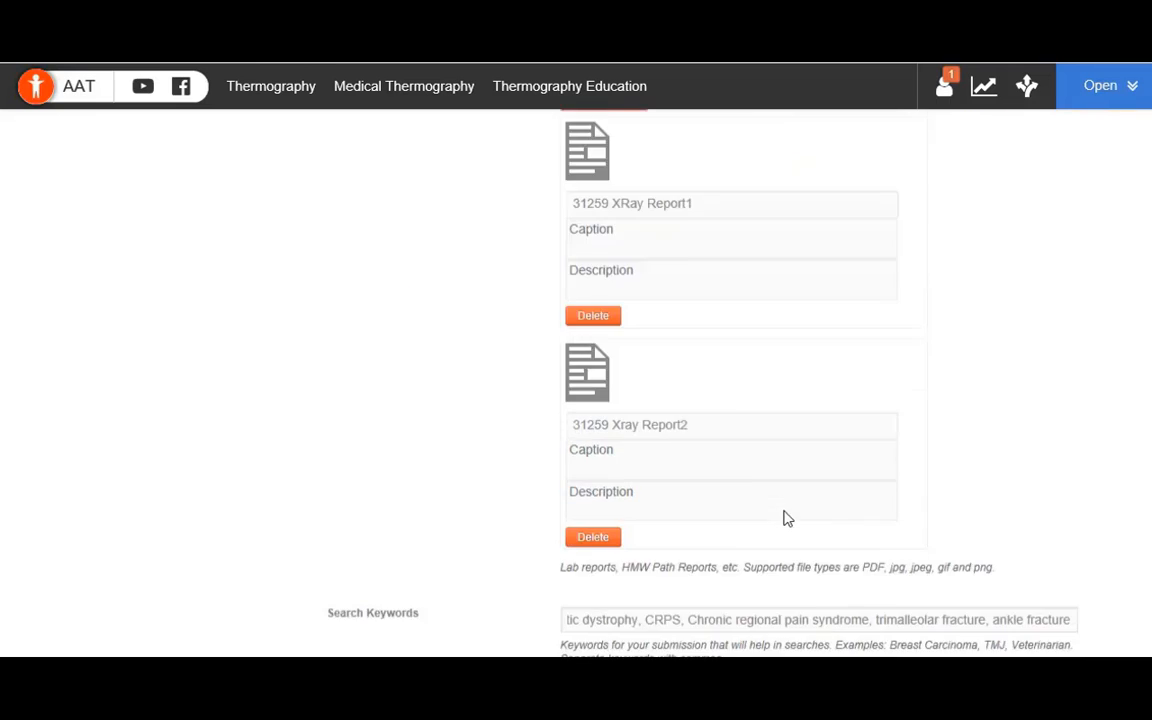
- Submit the case to AAT for review, then log out once it shows Awaiting Approval
{"action": "left_click", "coordinate": [766, 509]}
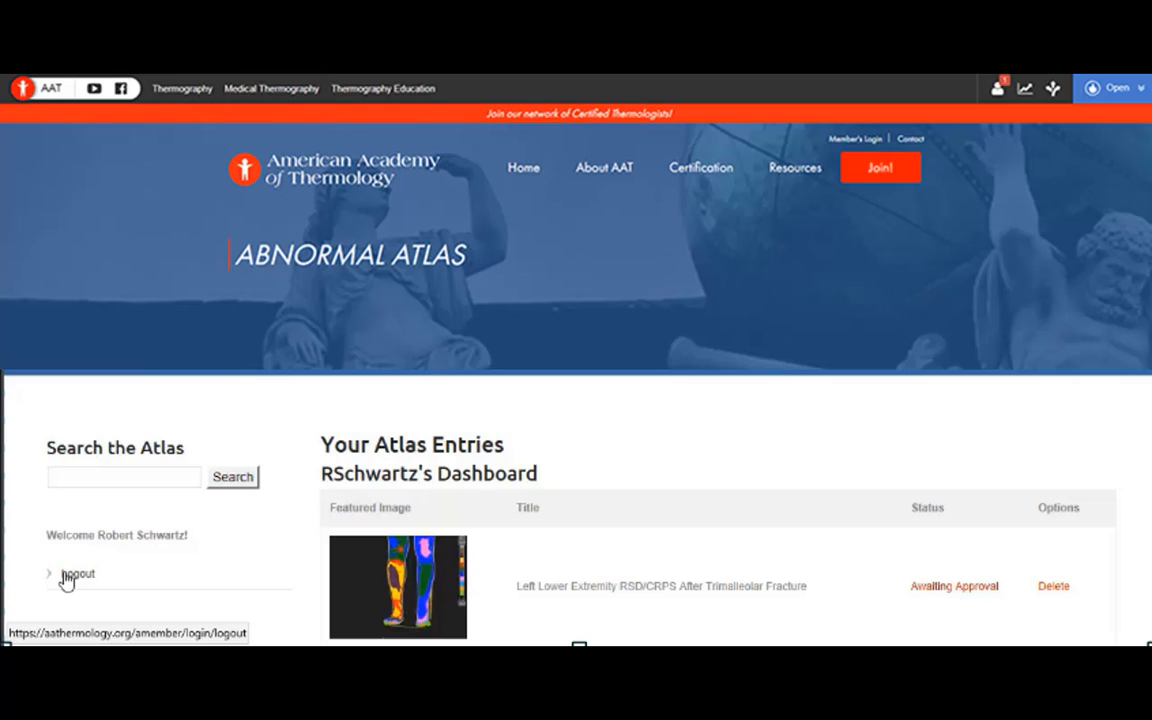
{"action": "left_click", "coordinate": [66, 578]}
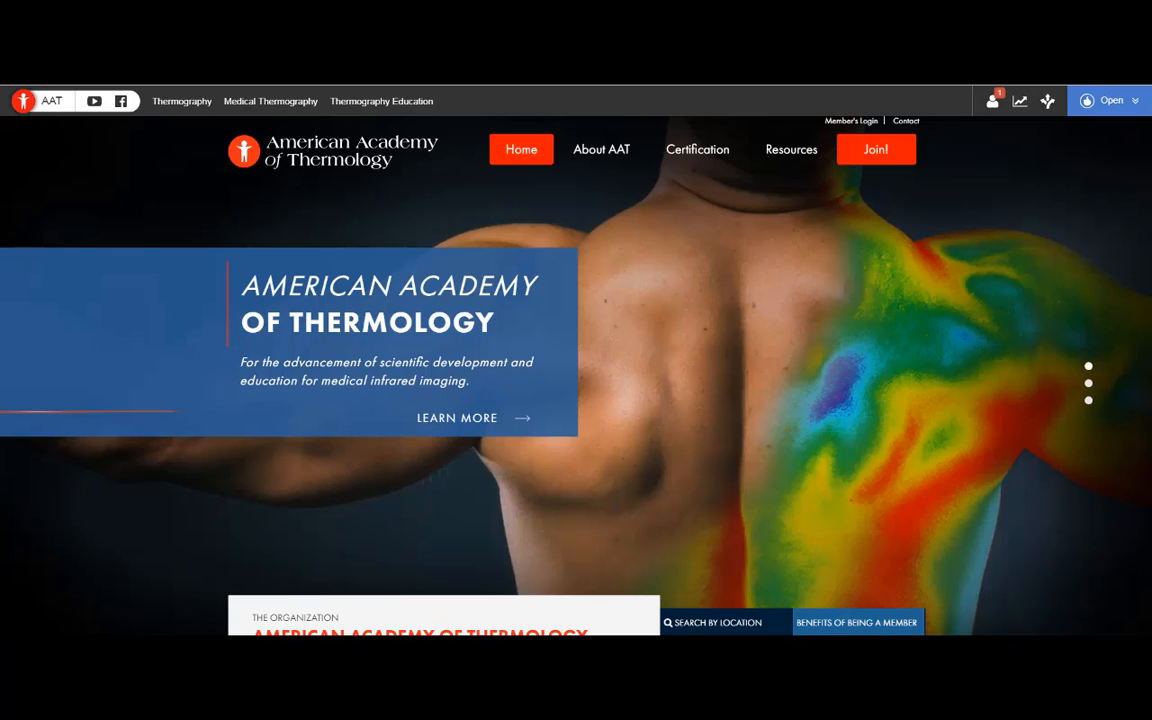